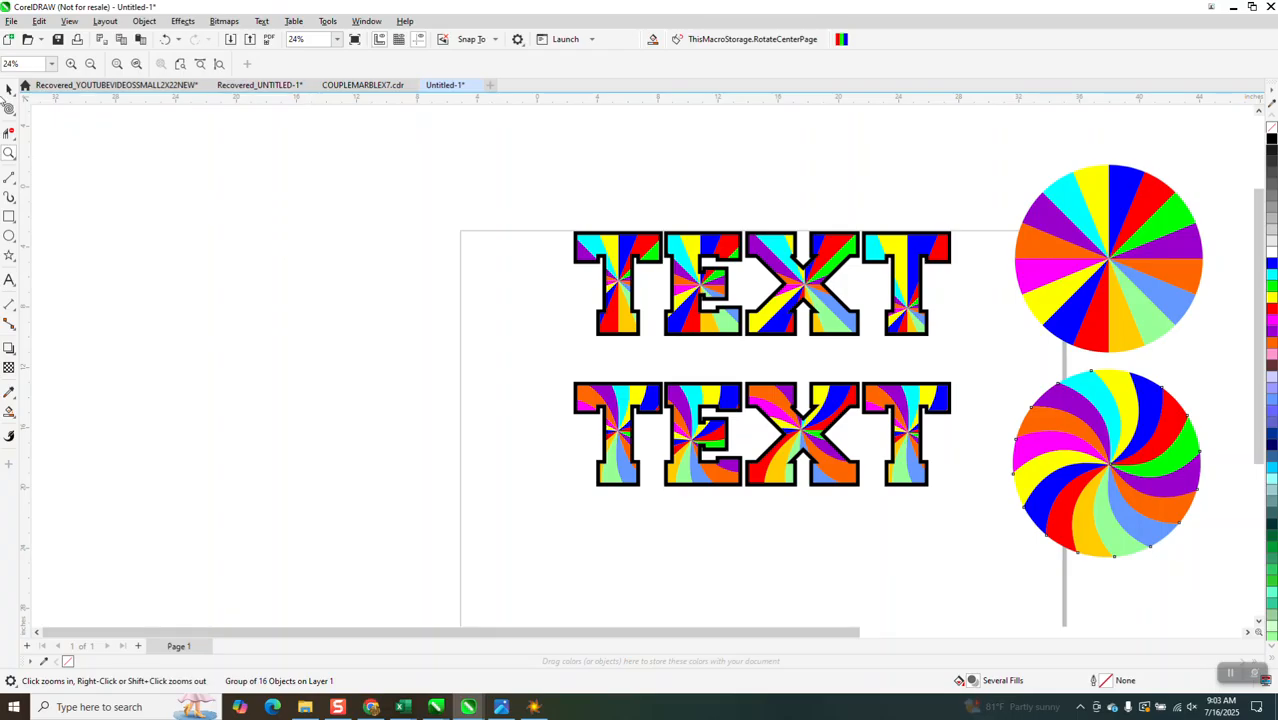
Move both colourful TEXT samples together off the page into the empty area to its left
left_click(9, 89)
left_click_drag(560, 197, 988, 545)
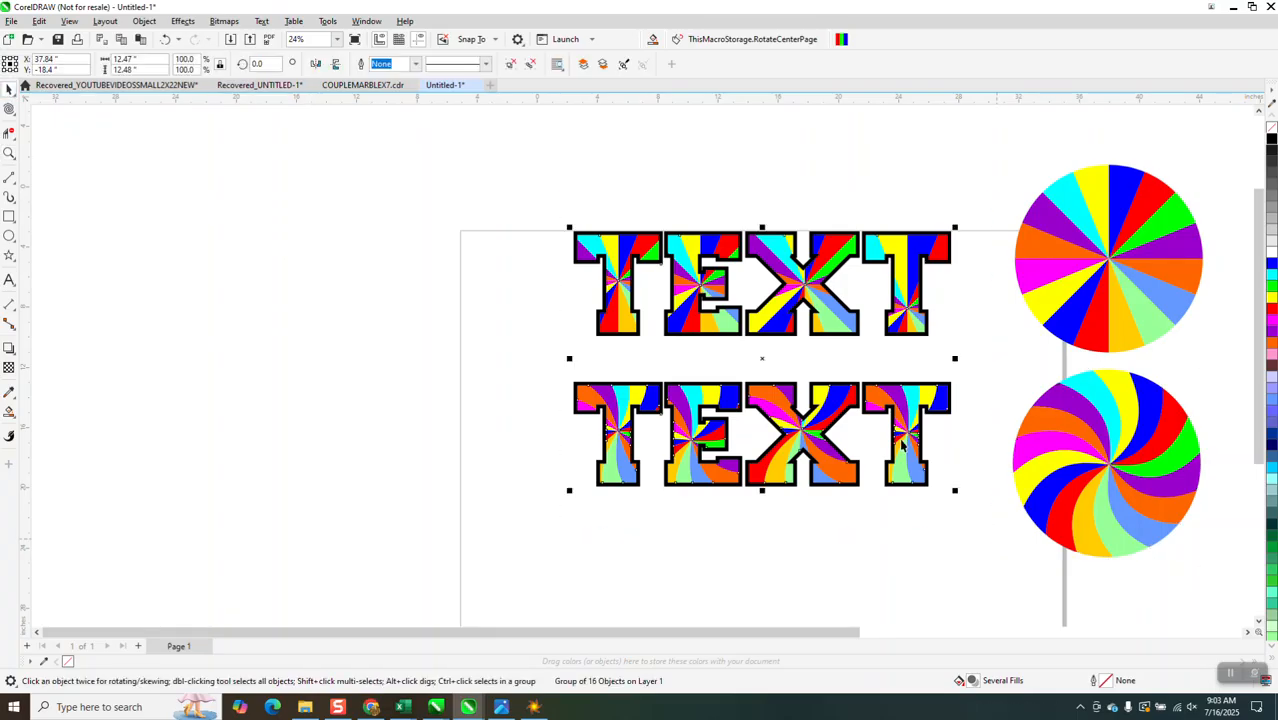
left_click_drag(765, 358, 286, 278)
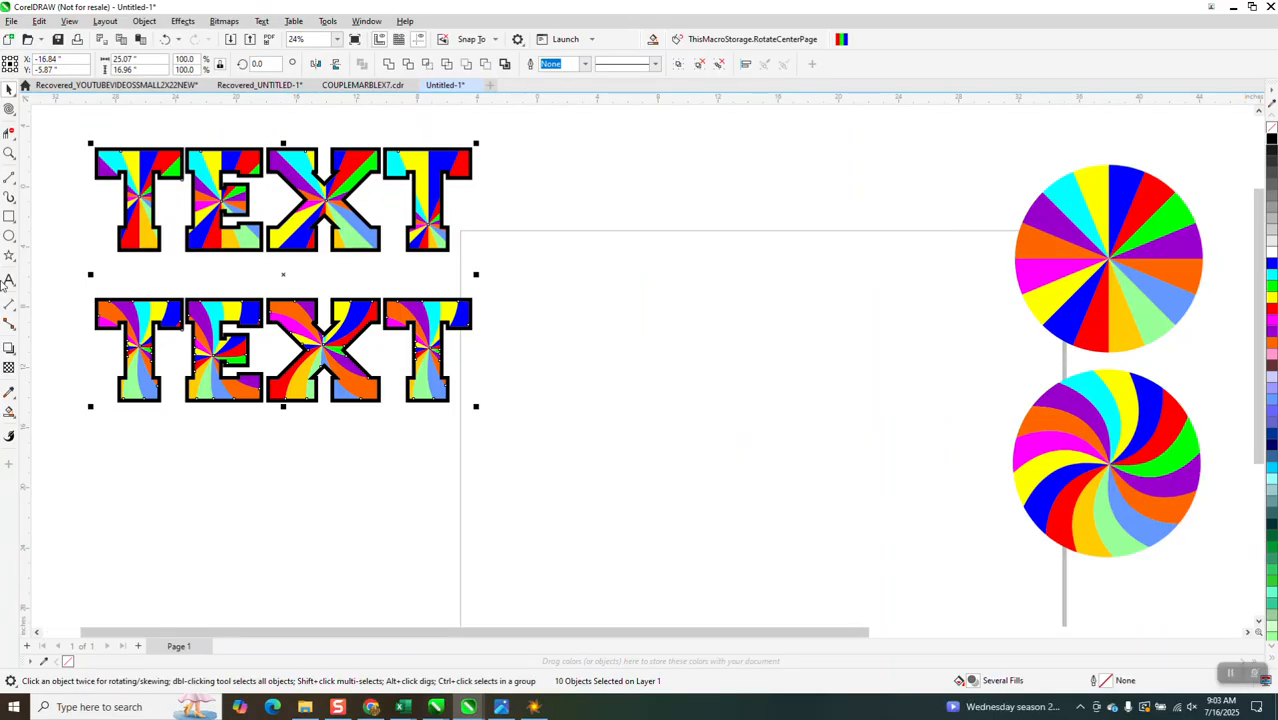
Draw a circle about 15.28 in wide on the page and centre a vertical line about 21.37 in long on it
left_click(9, 238)
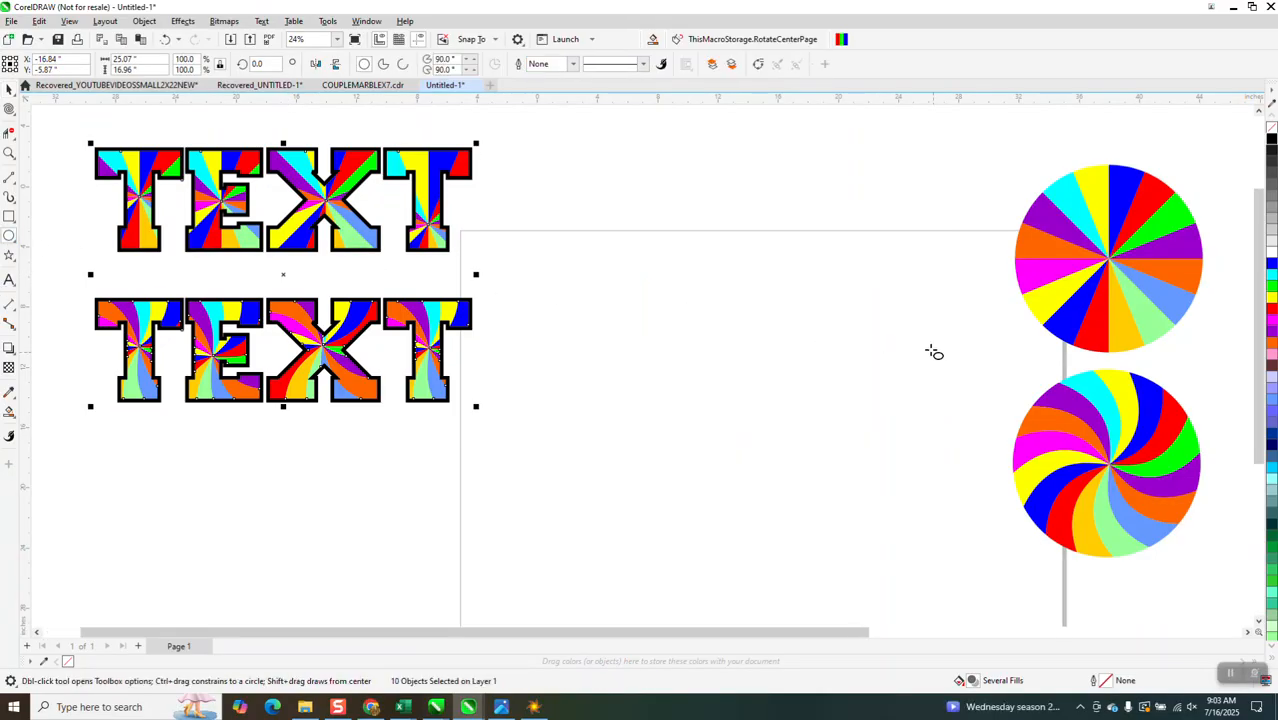
mouse_move(930, 338)
left_mouse_down()
mouse_move(759, 491)
mouse_move(700, 525)
left_mouse_up()
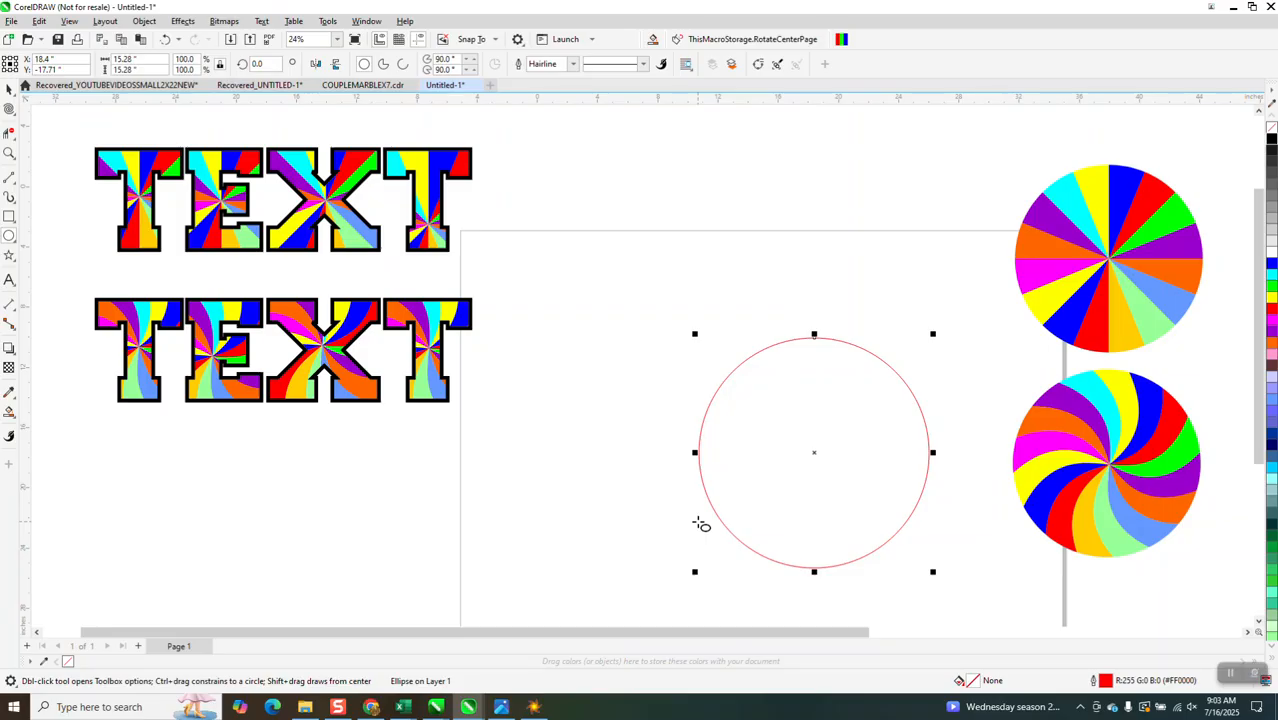
left_click(9, 177)
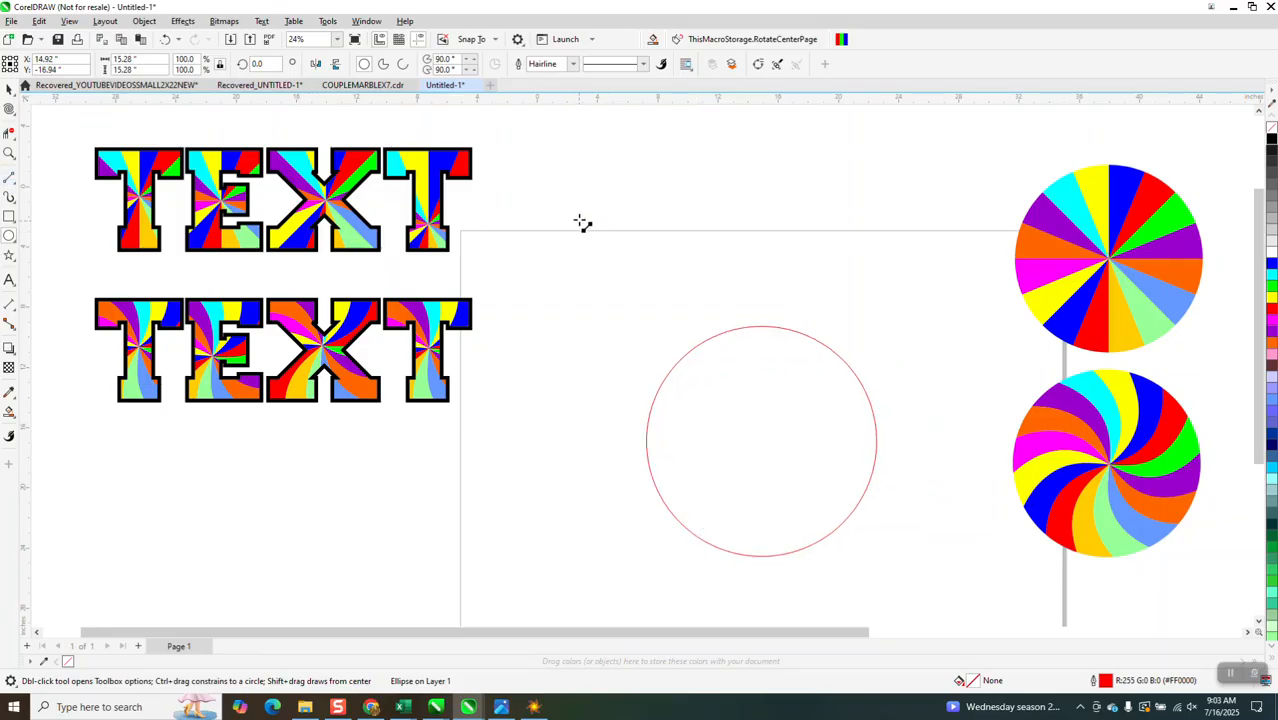
left_click_drag(558, 240, 566, 563)
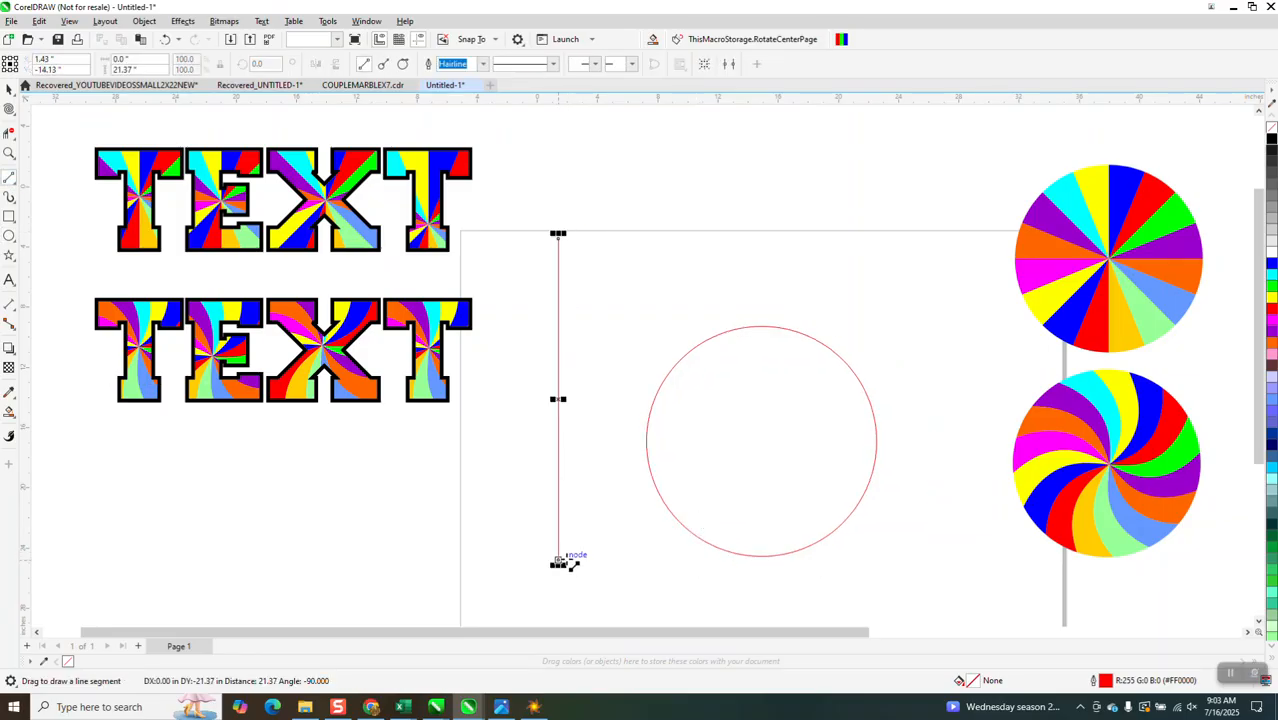
key("p")
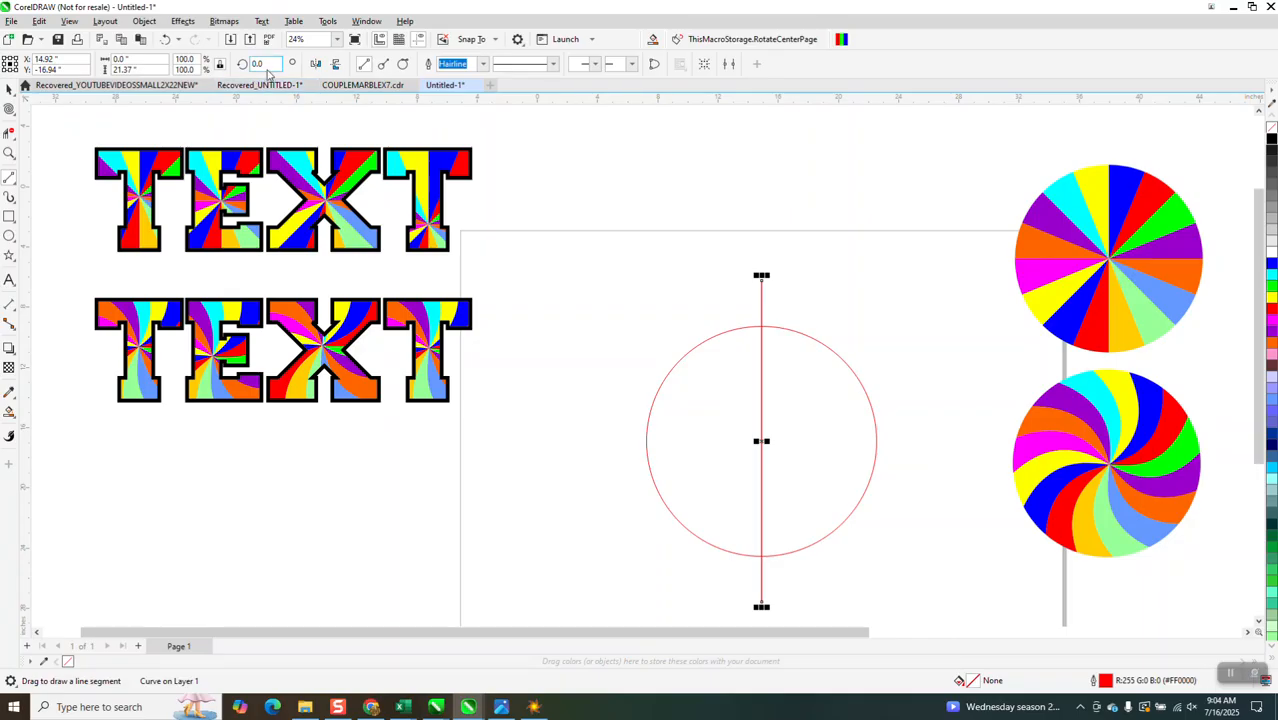
Create copies of the line rotated in 22.5-degree increments about its centre until they divide the whole circle into equal wedges
type("22.5")
key("ctrl+Return")
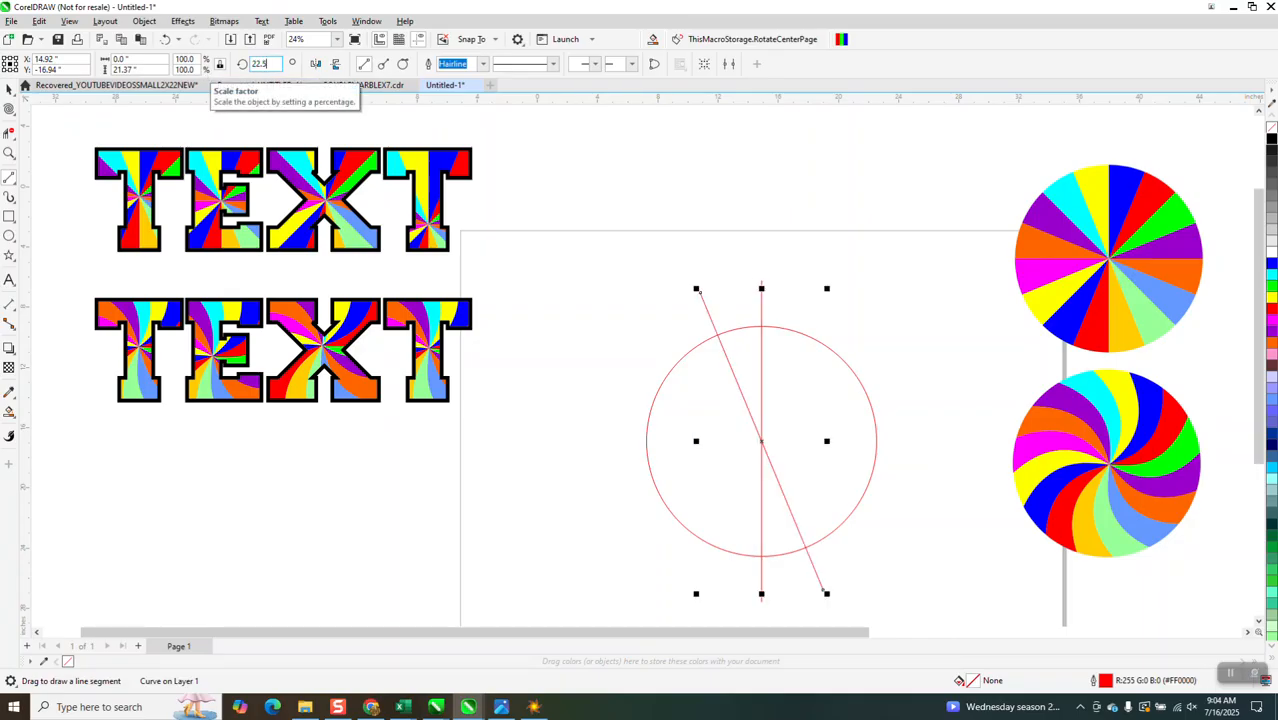
key("ctrl+r")
key("ctrl+r")
key("ctrl+r")
key("ctrl+r")
key("ctrl+r")
key("ctrl+r")
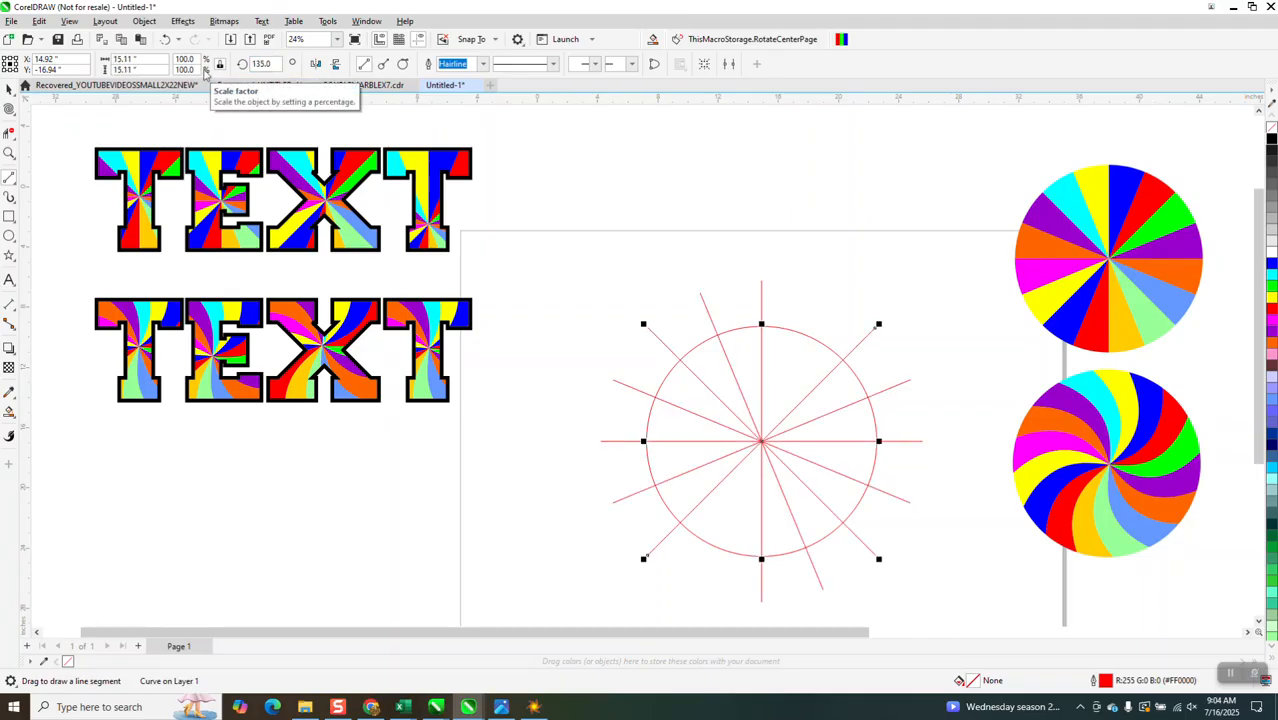
Fill every wedge of the divided circle with yellow and no outline using Smart Fill
left_click(9, 410)
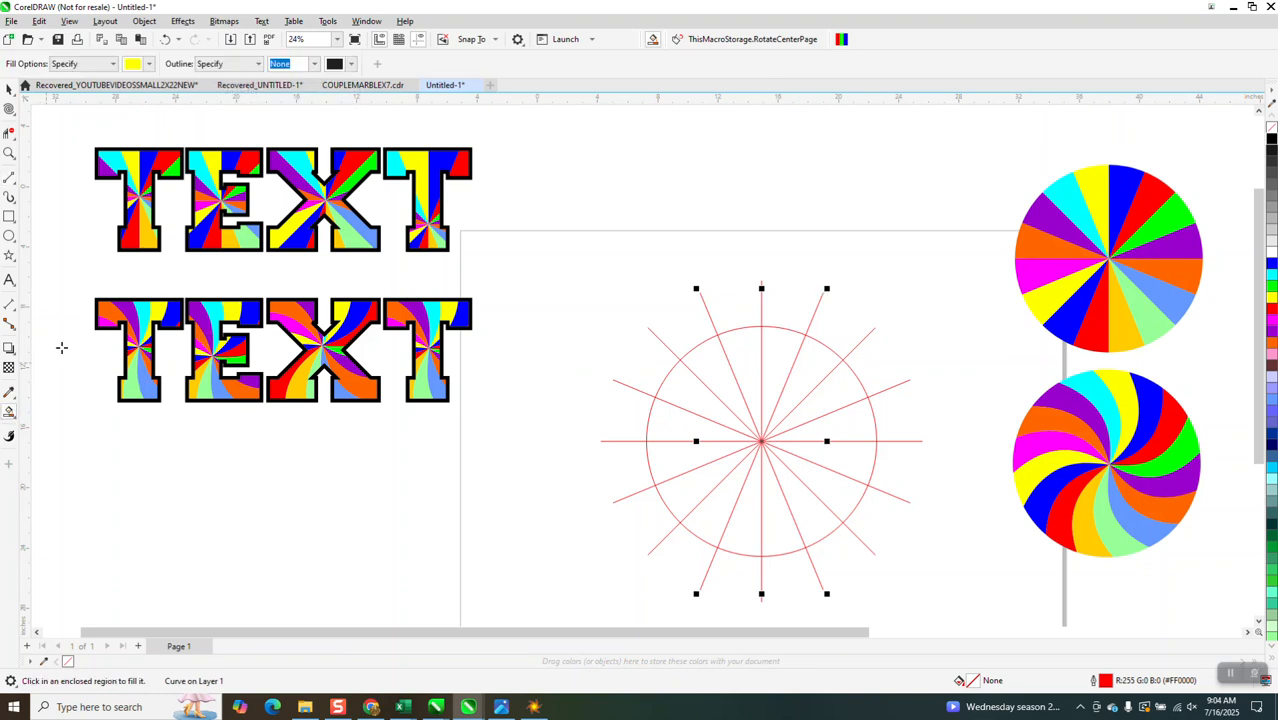
left_click(747, 345)
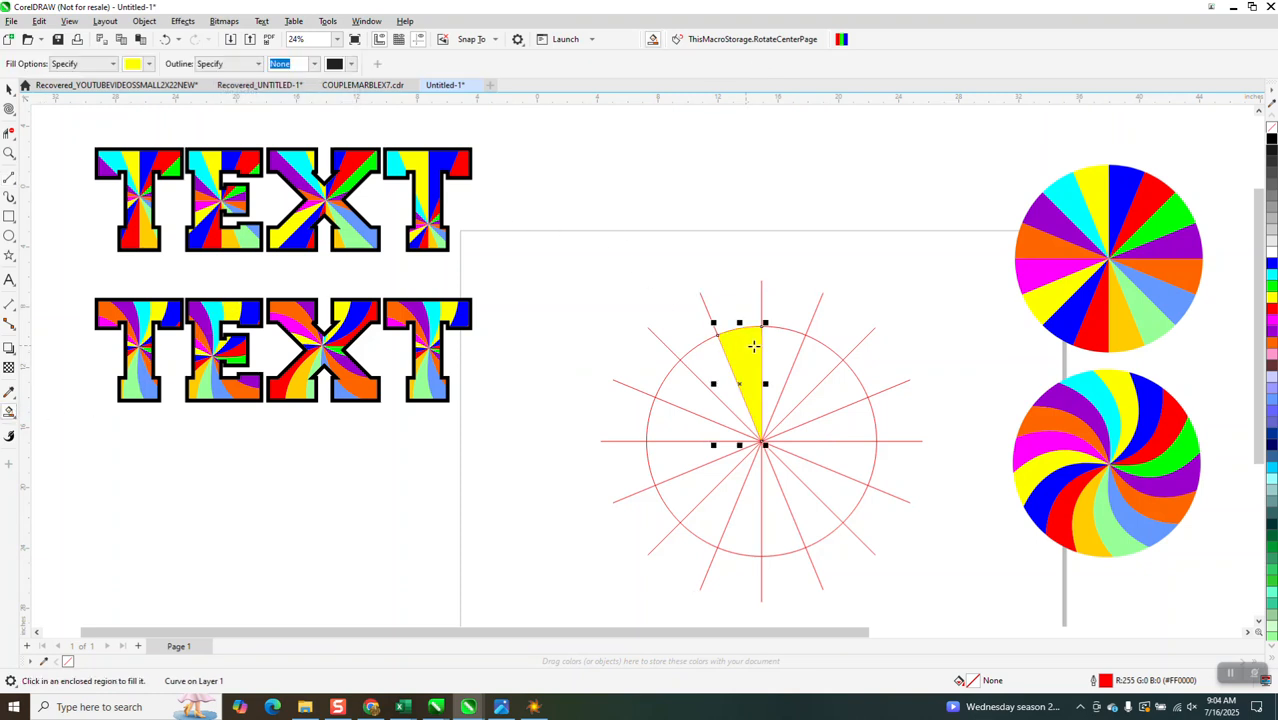
left_click(810, 362)
left_click(845, 379)
left_click(856, 427)
left_click(845, 465)
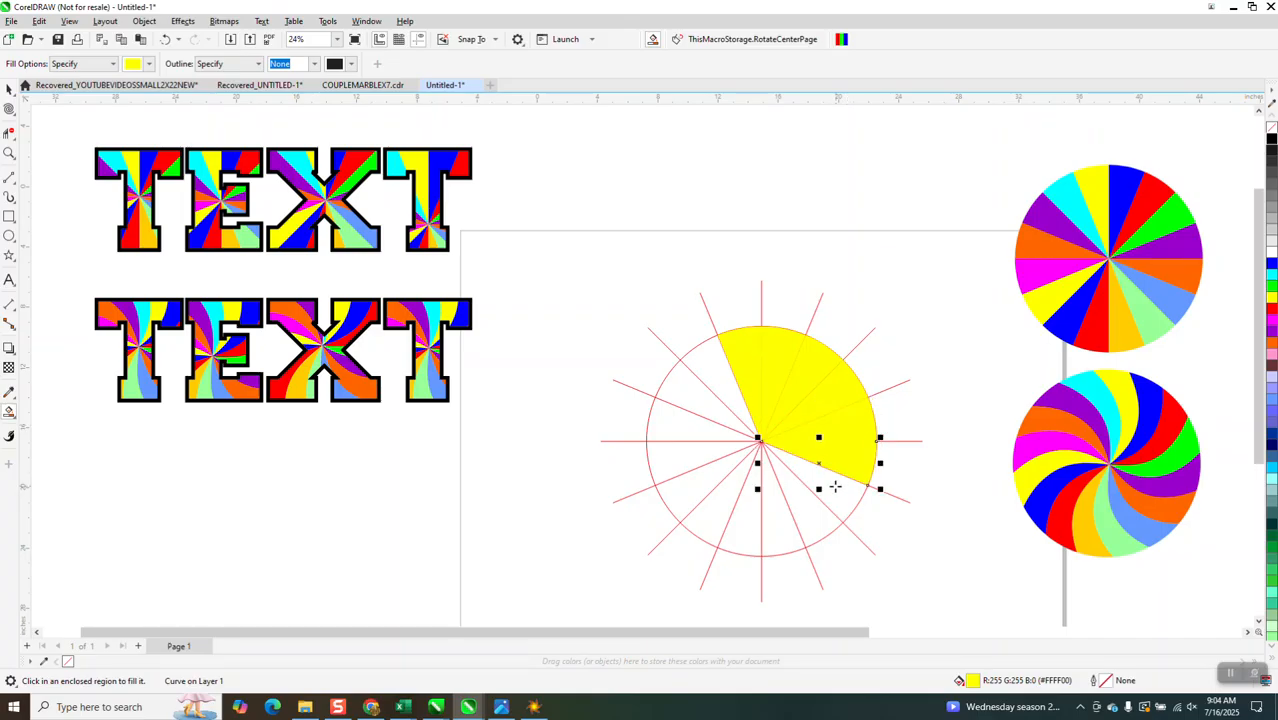
left_click(837, 483)
left_click(821, 513)
left_click(783, 529)
left_click(744, 528)
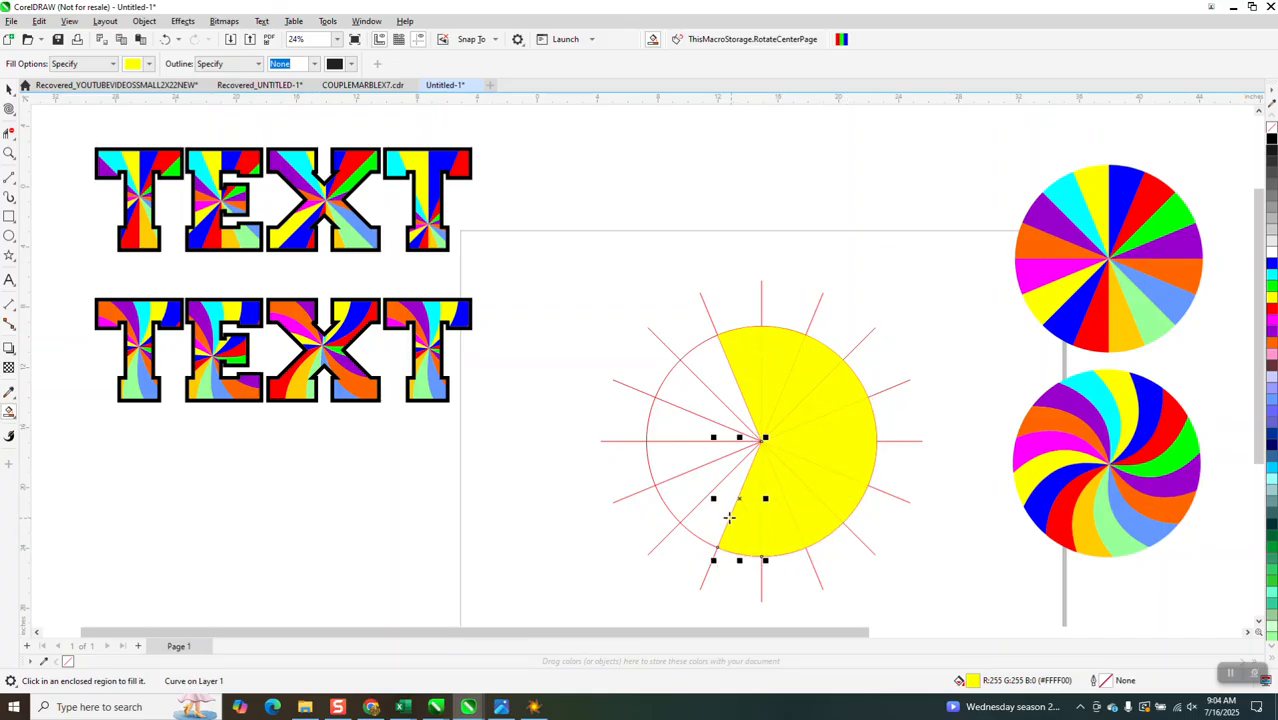
left_click(710, 508)
left_click(700, 493)
left_click(661, 445)
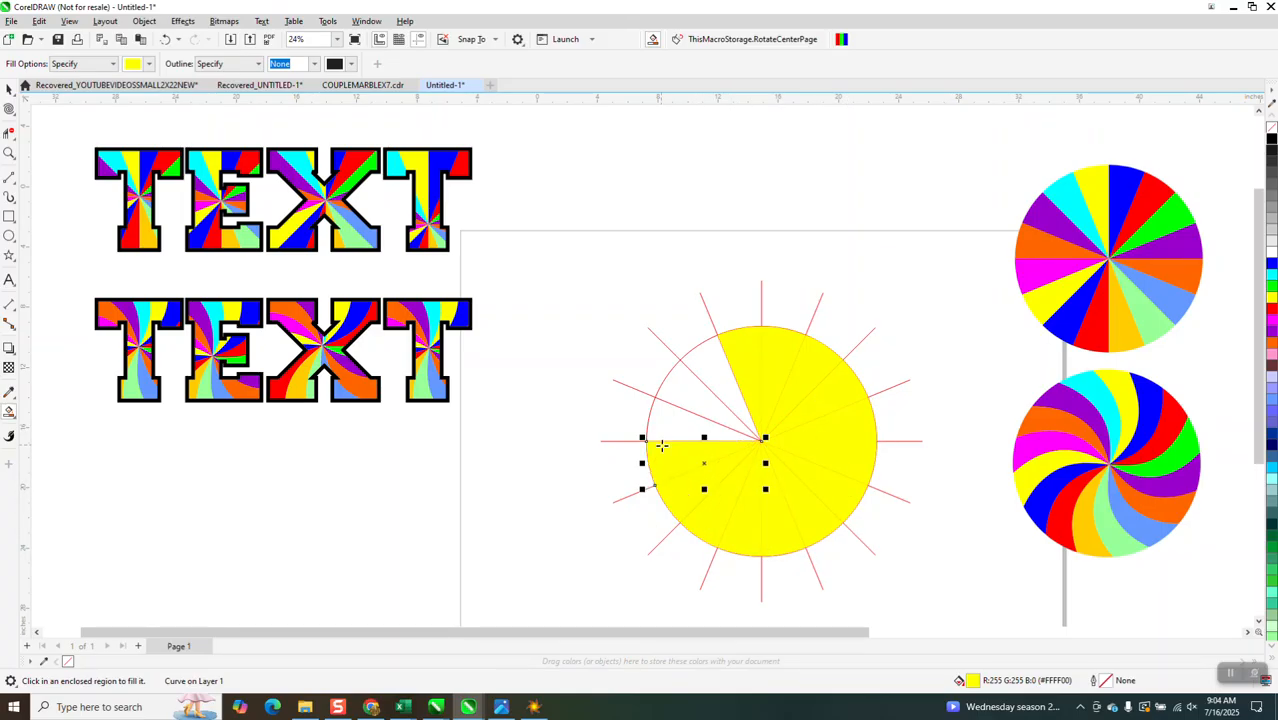
left_click(668, 430)
left_click(700, 379)
left_click(716, 356)
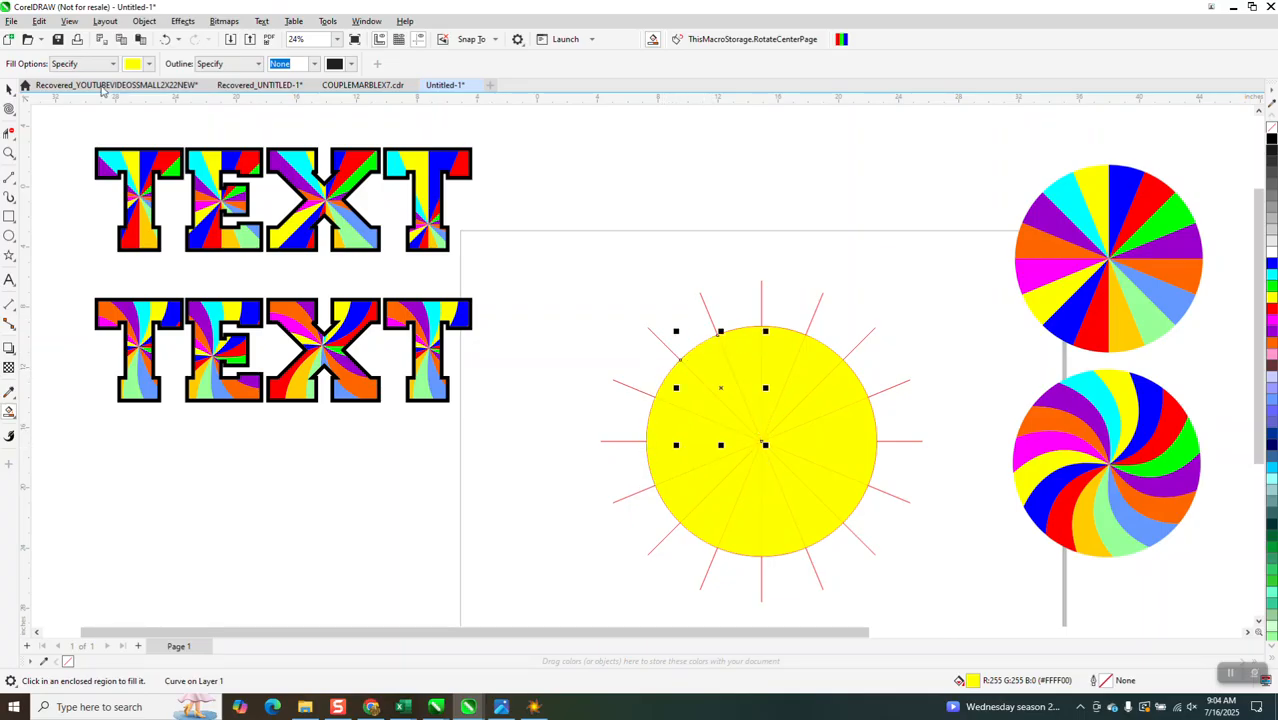
Recolour three consecutive upper-left wedges blue, red and magenta, going counterclockwise
left_click(9, 89)
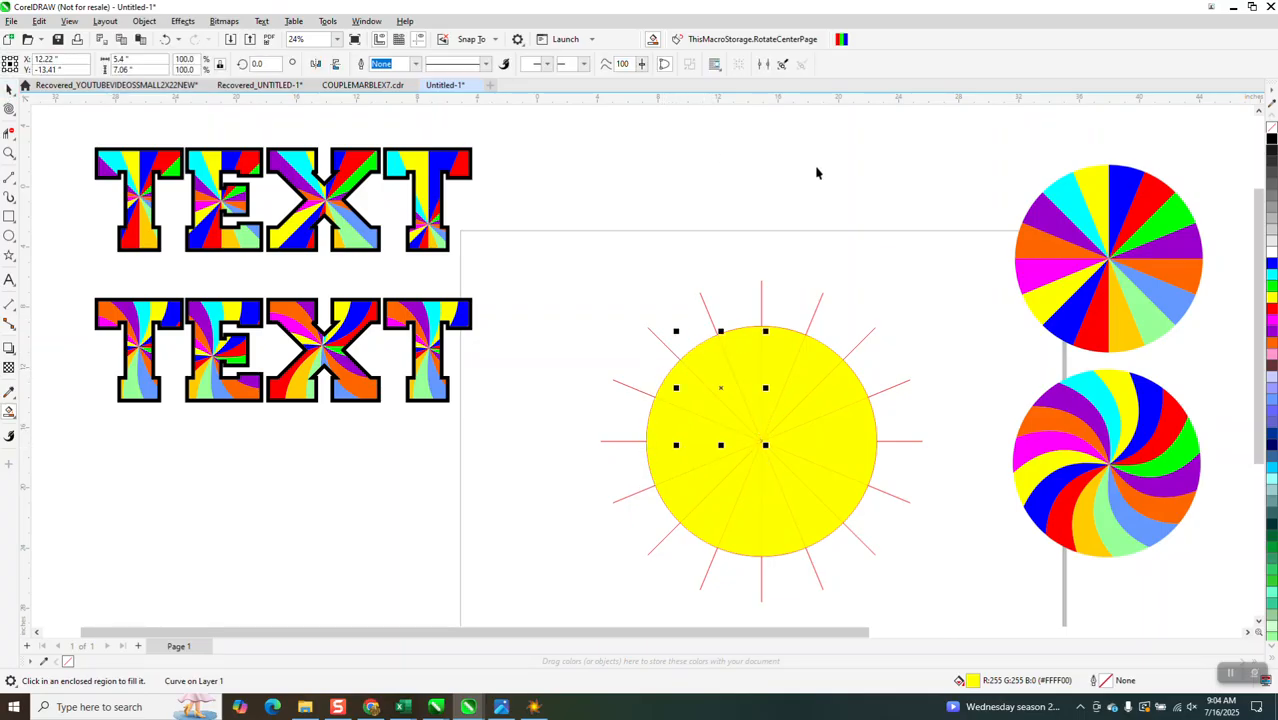
left_click(1270, 263)
left_click(686, 390)
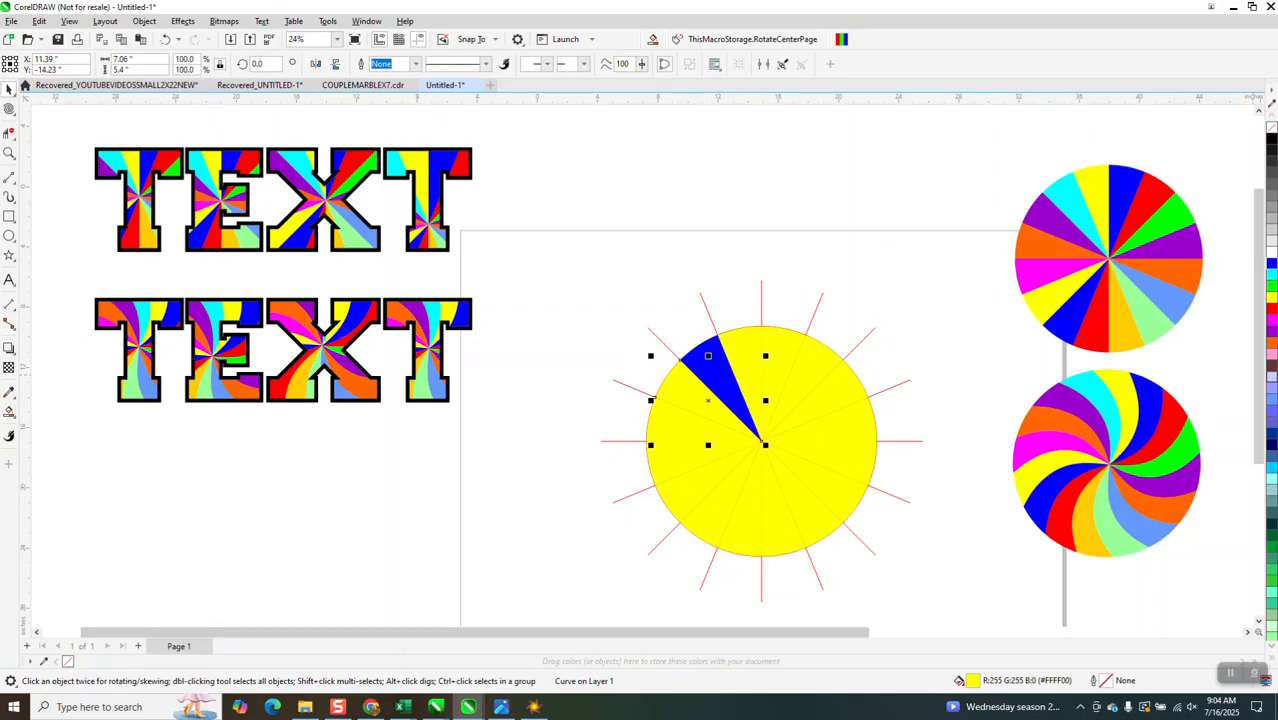
left_click(1271, 307)
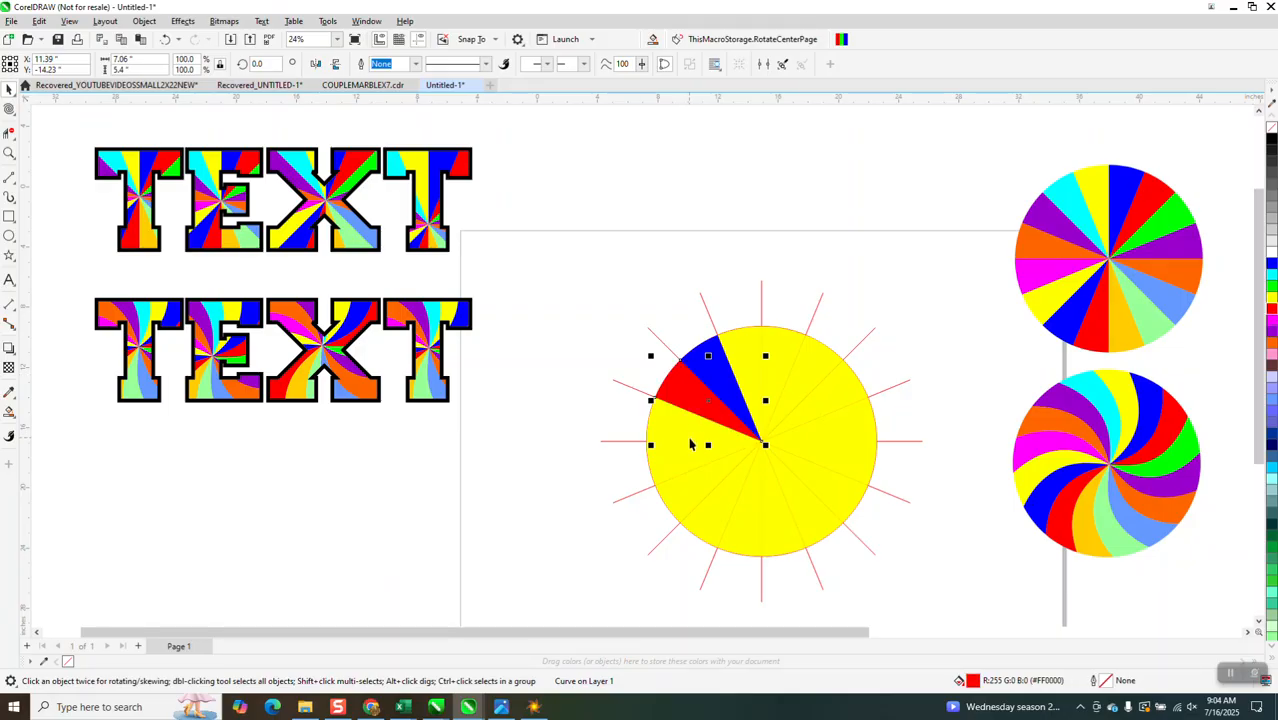
left_click(690, 437)
left_click(1271, 331)
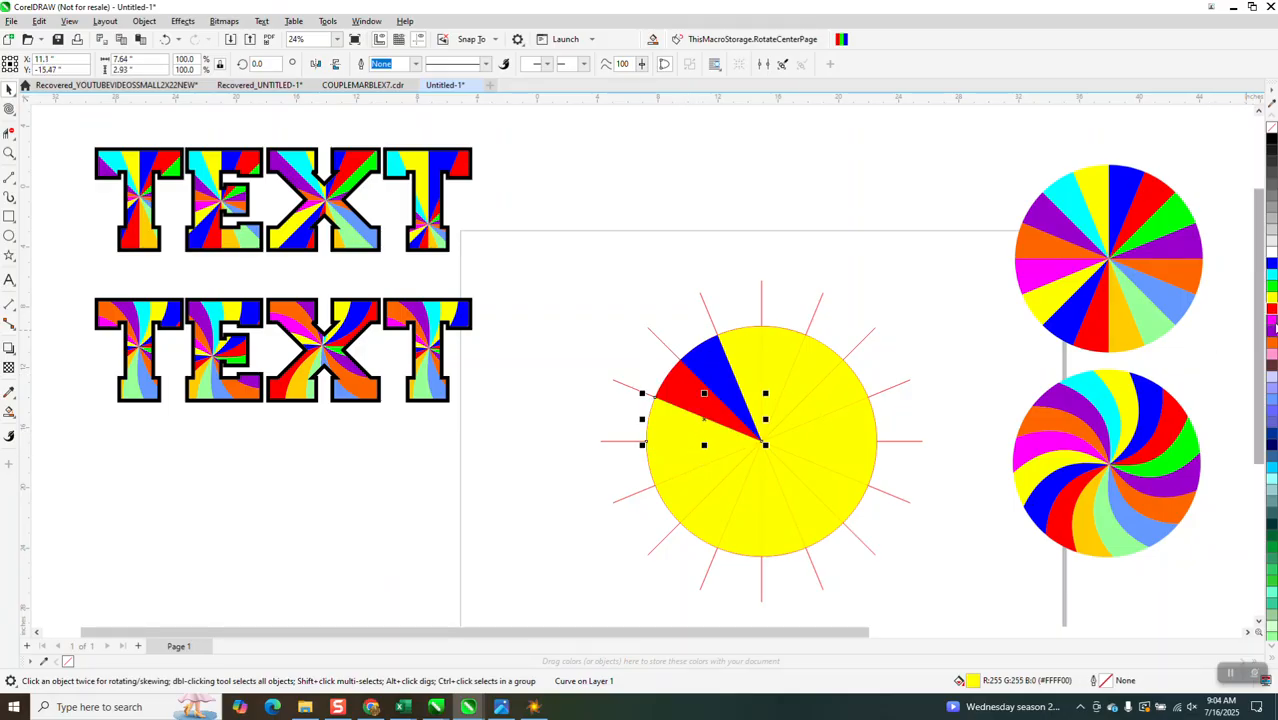
Recolour the following three wedges counterclockwise in green, blue and orange
left_click(693, 458)
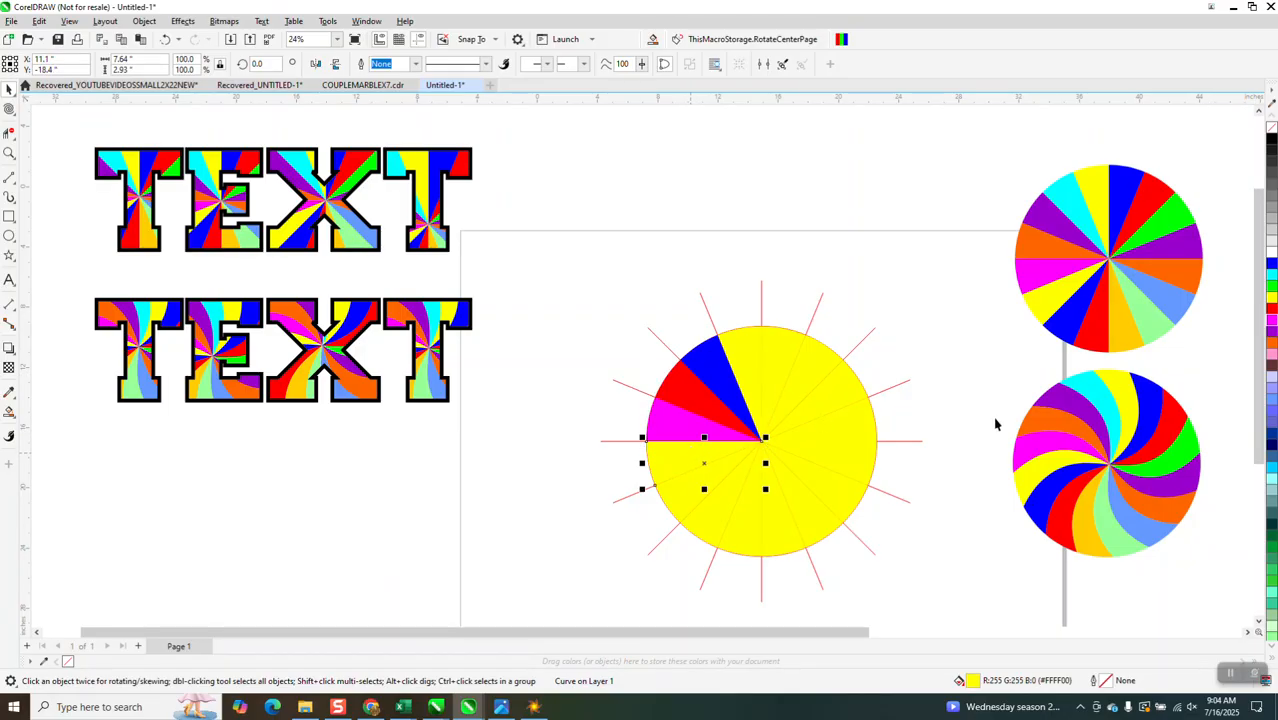
left_click(1271, 287)
left_click(683, 492)
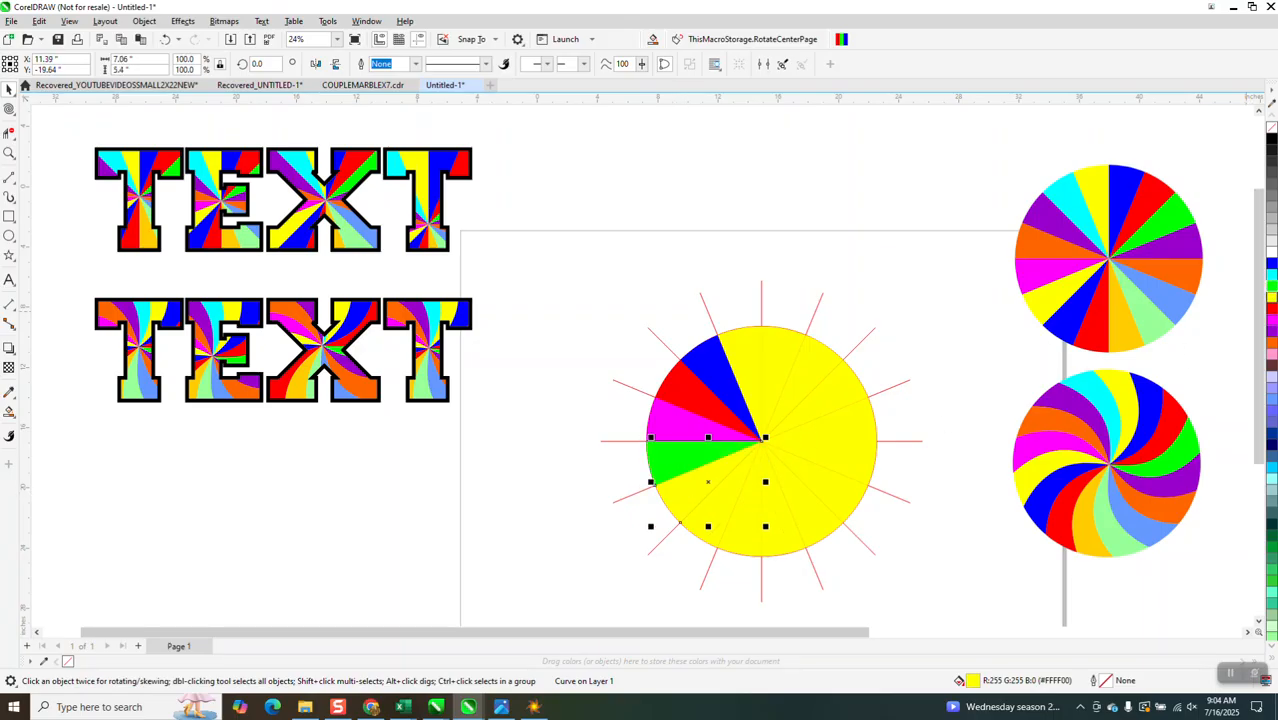
left_click(1271, 270)
left_click(730, 502)
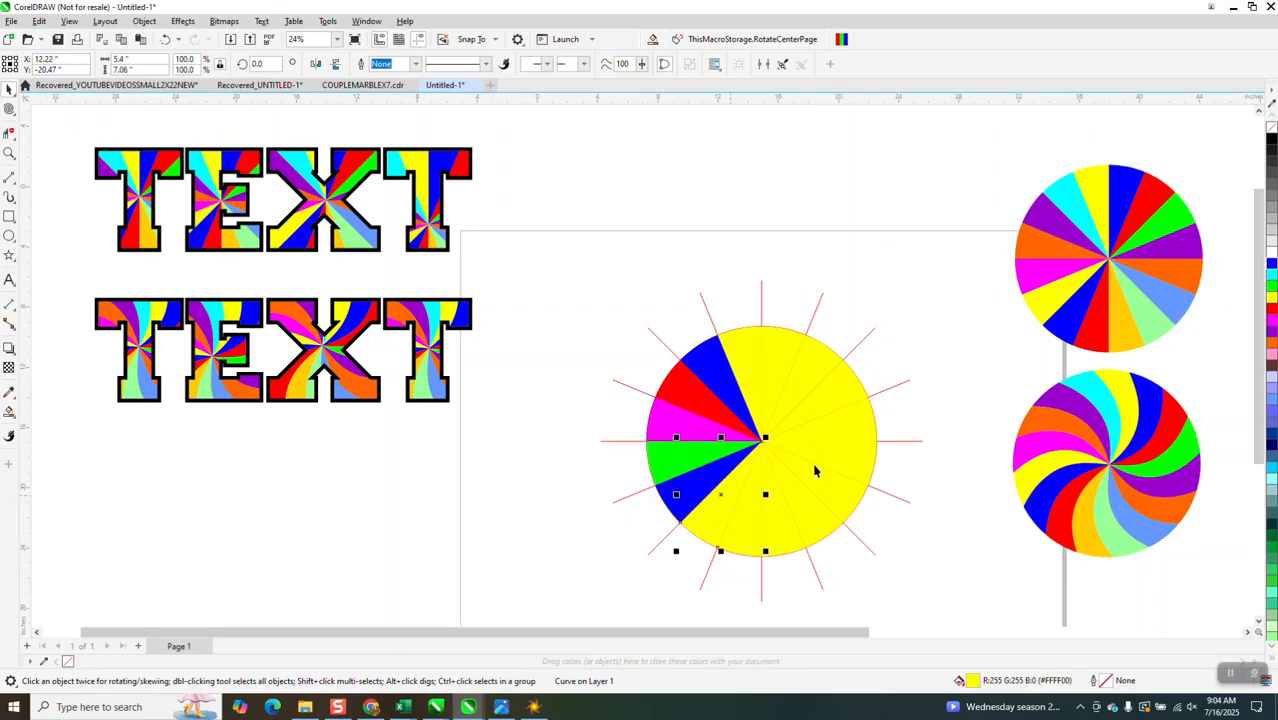
left_click(1270, 344)
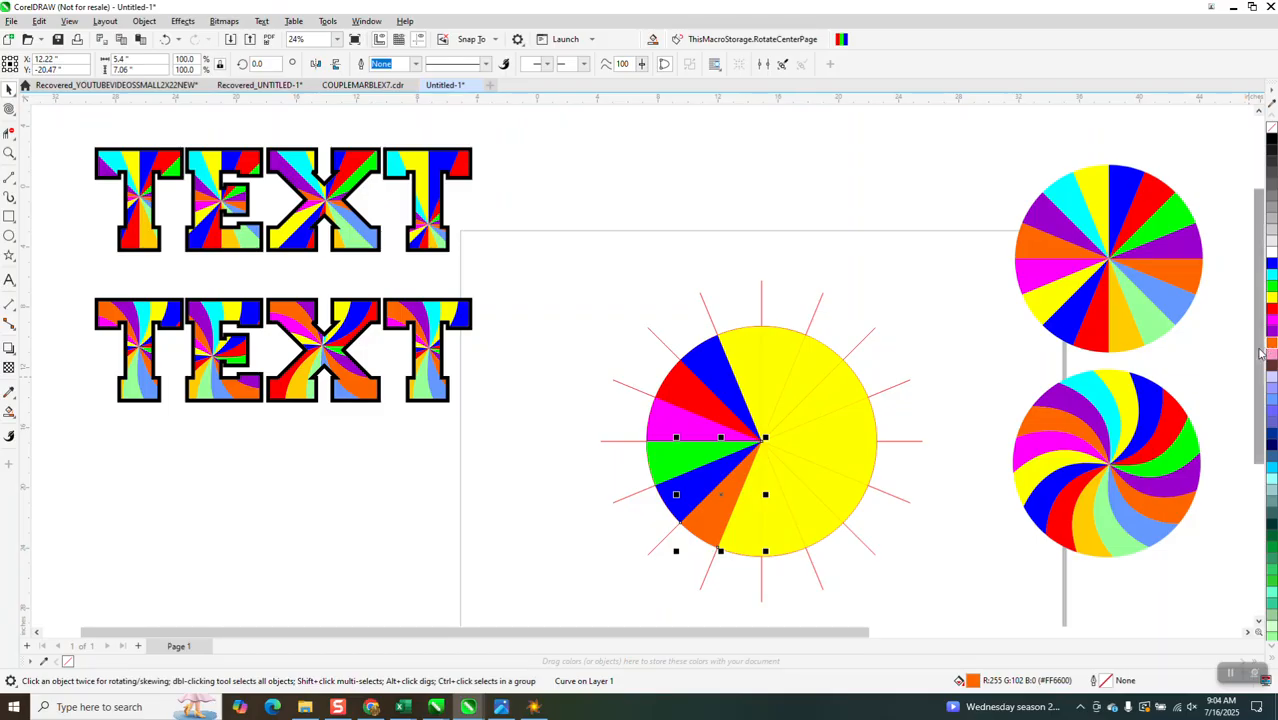
Delete the partly coloured practice wheel along with all of its dividing lines
scroll(680, 352, "down", 1)
scroll(705, 333, "down", 1)
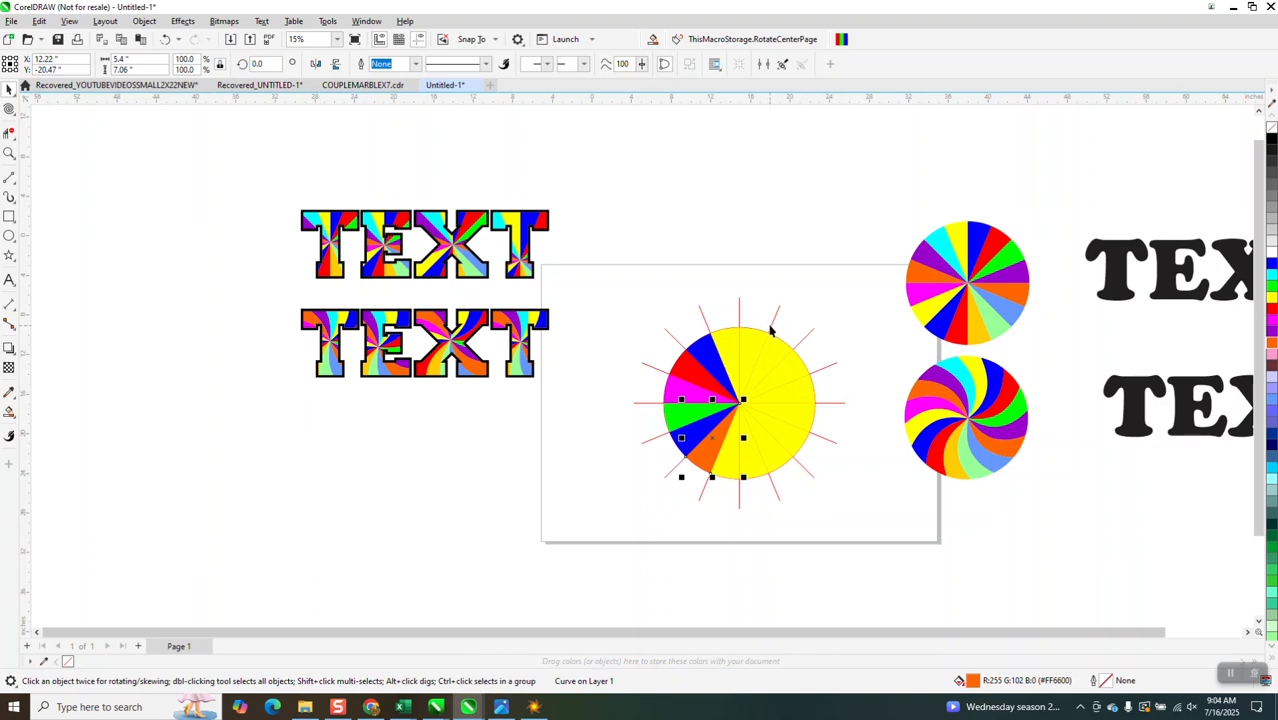
left_click(645, 268)
left_click_drag(859, 524, 859, 524)
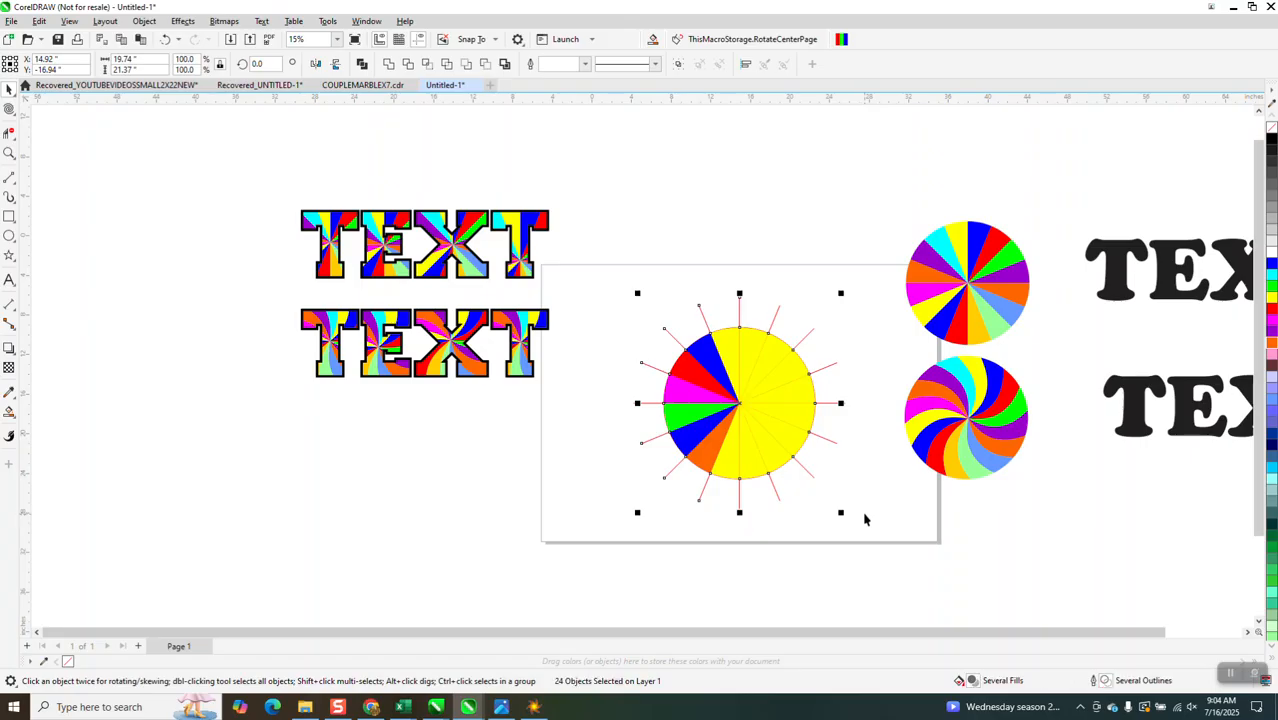
key("Delete")
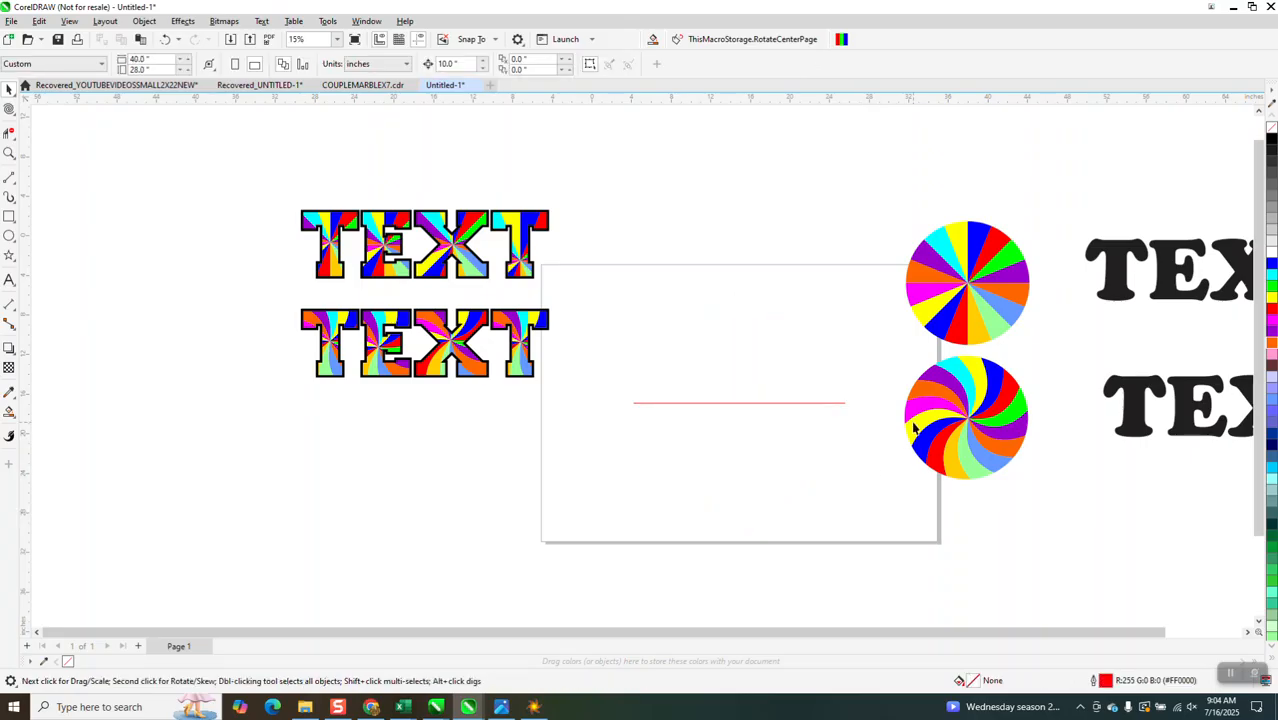
left_click(789, 405)
key("Delete")
Move the upper black TEXT onto the page beside the wheels and replace its fill with a black hairline outline
scroll(922, 416, "down", 1)
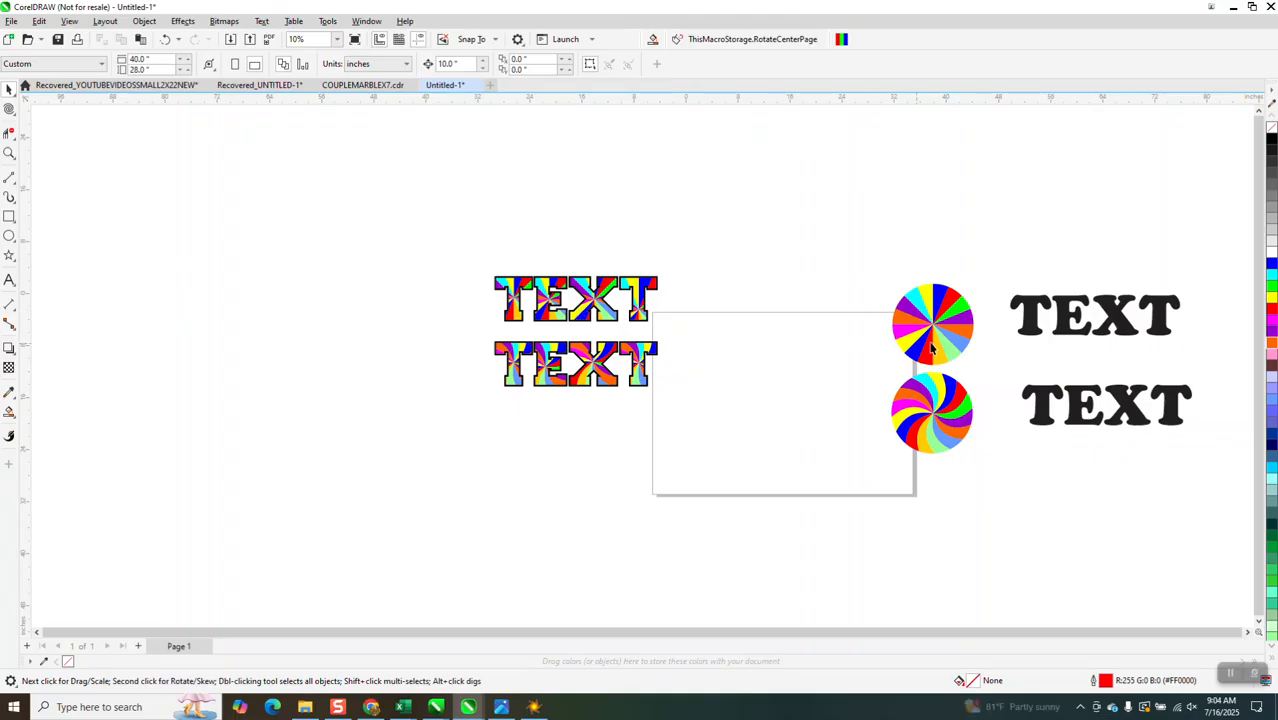
left_click_drag(1031, 331, 733, 339)
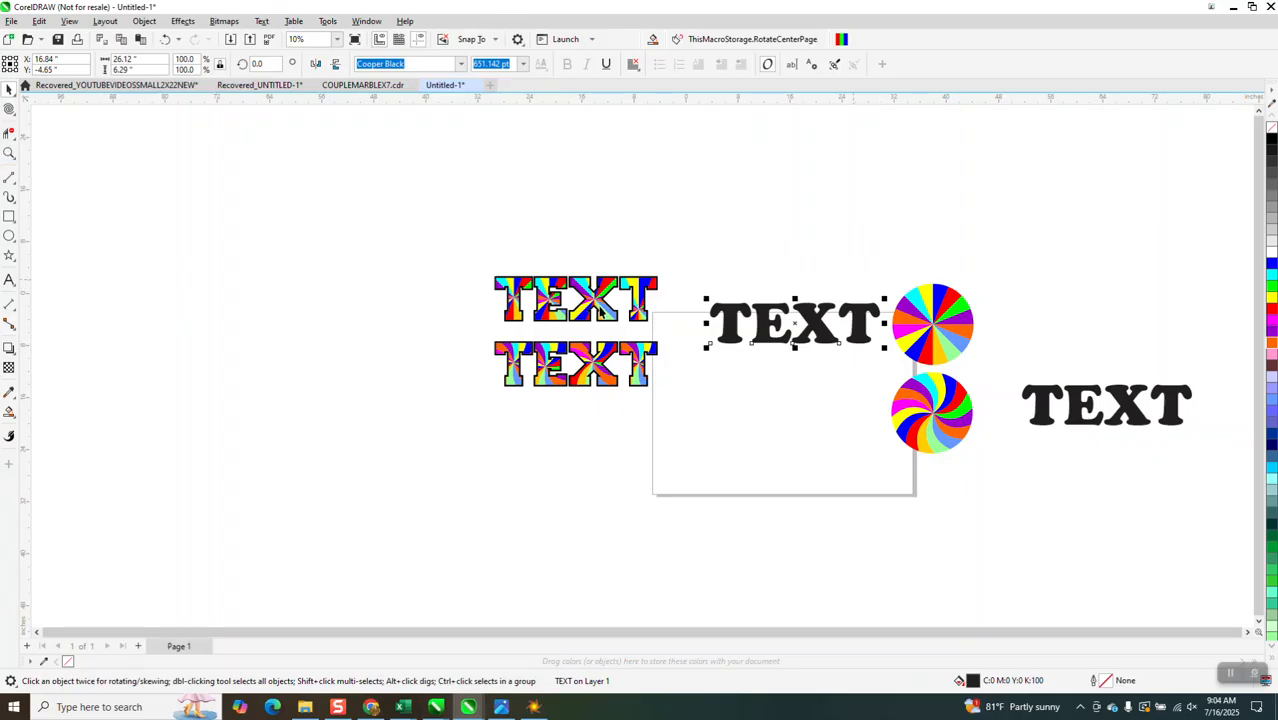
left_click(9, 153)
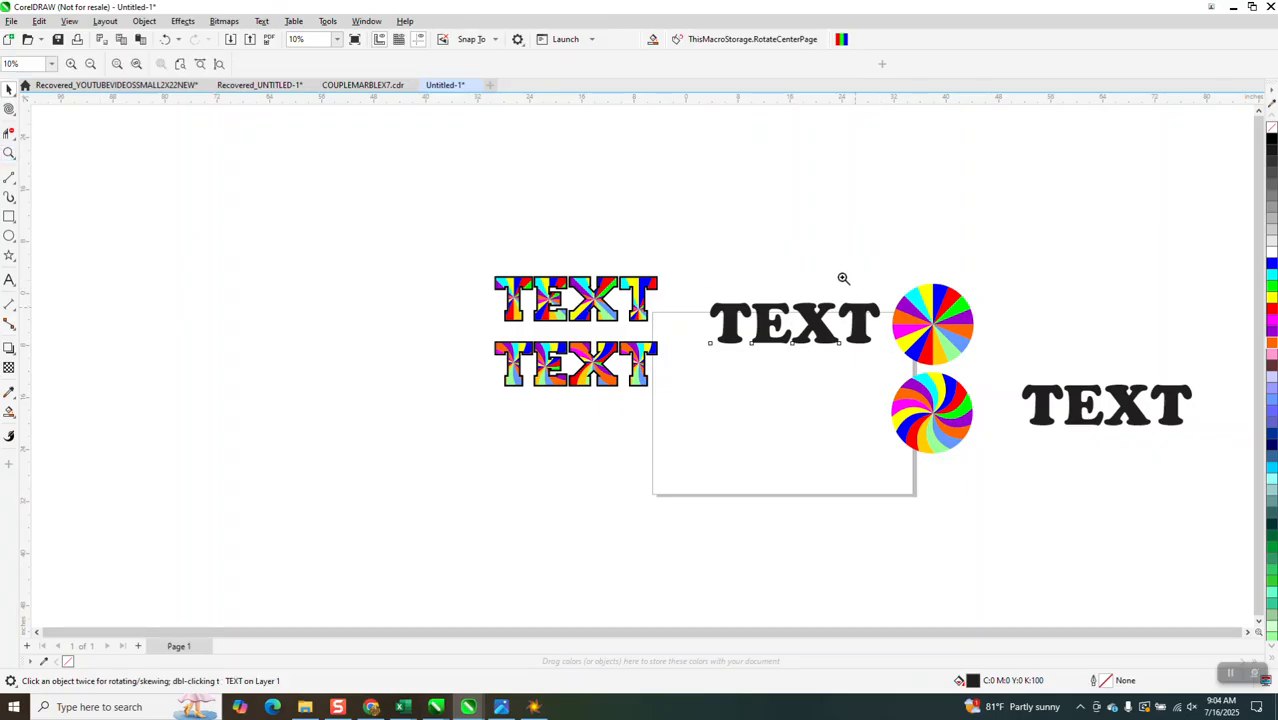
left_click_drag(843, 278, 999, 470)
scroll(700, 454, "down", 2)
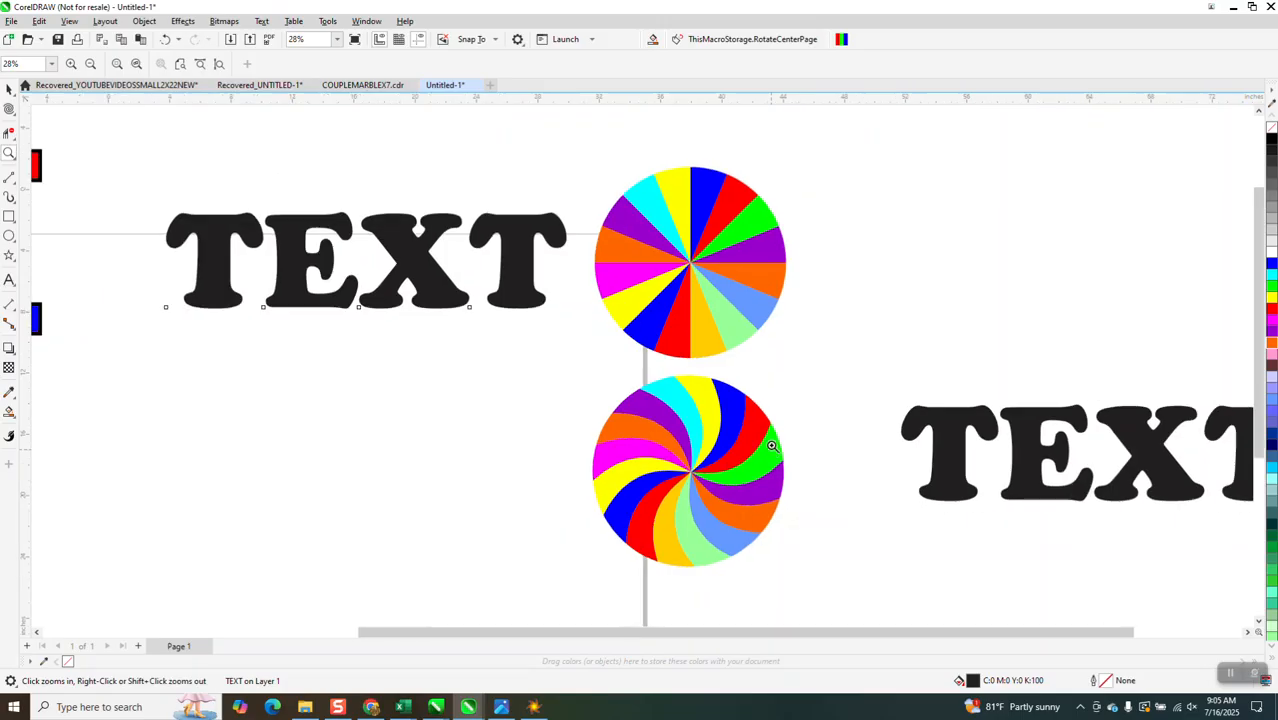
key("space")
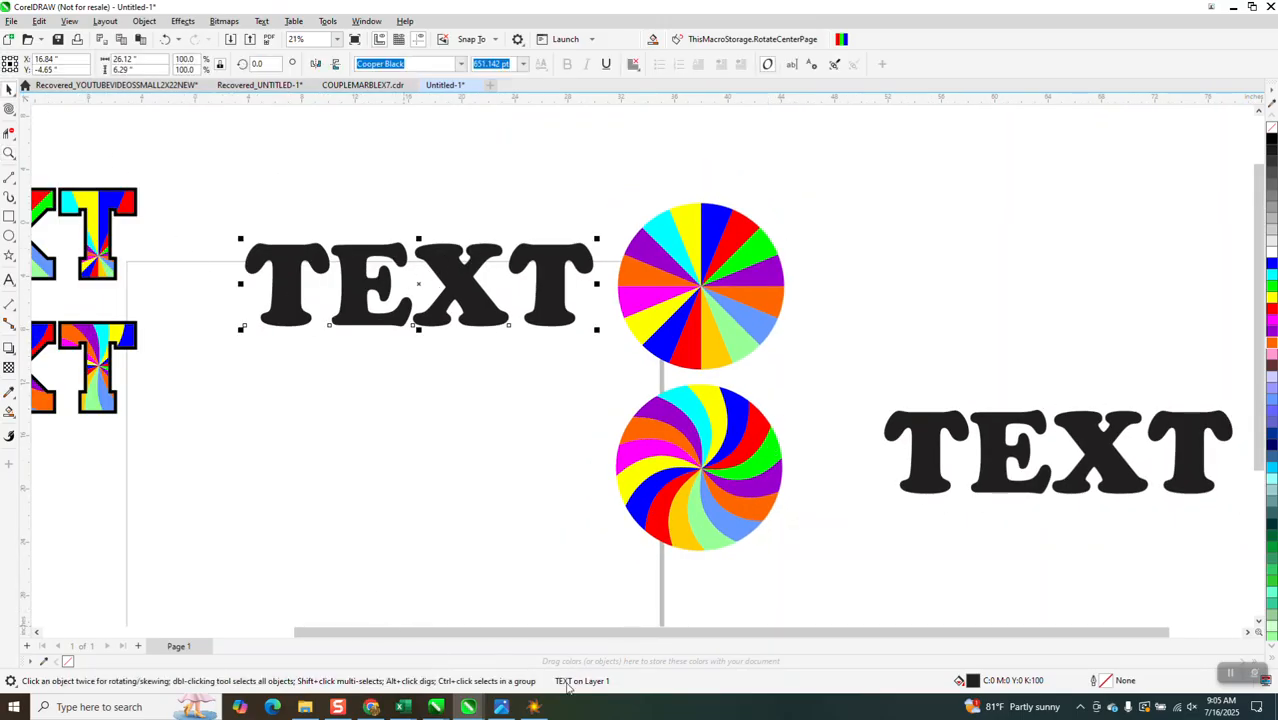
left_click(1272, 129)
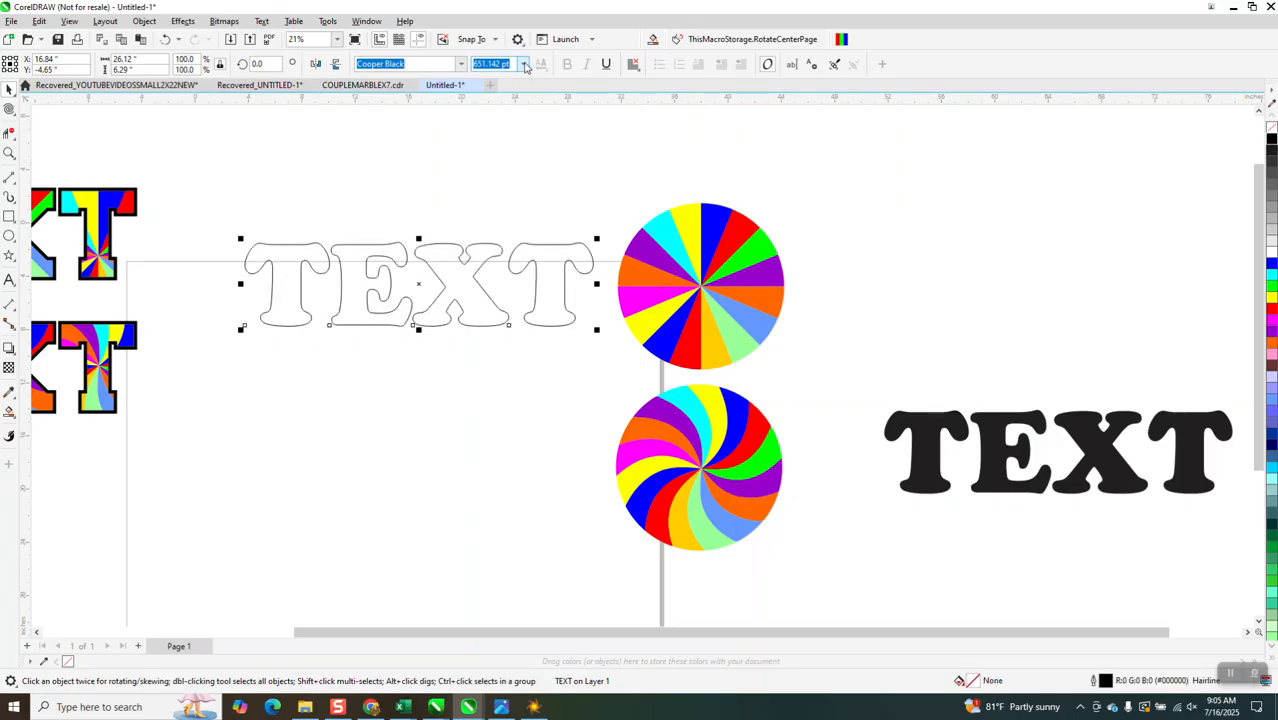
Convert the outlined TEXT to curves and set its outline width to 0.125 in
left_click(144, 21)
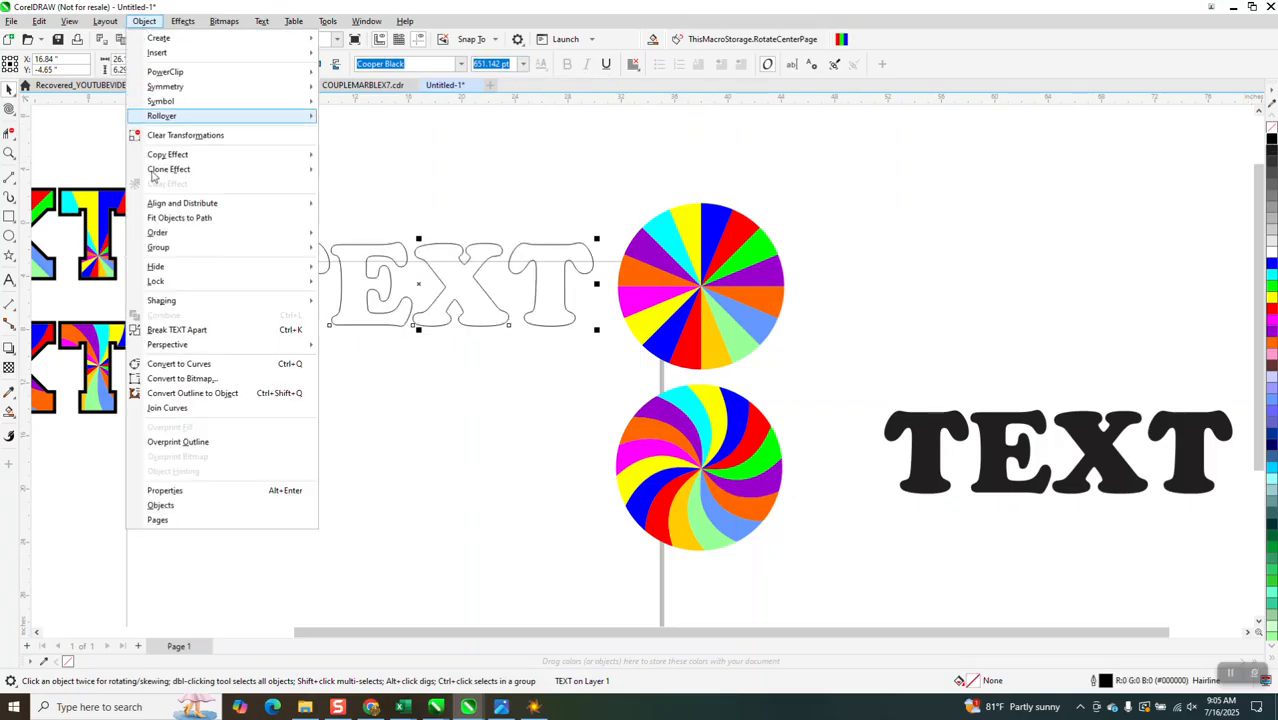
left_click(186, 366)
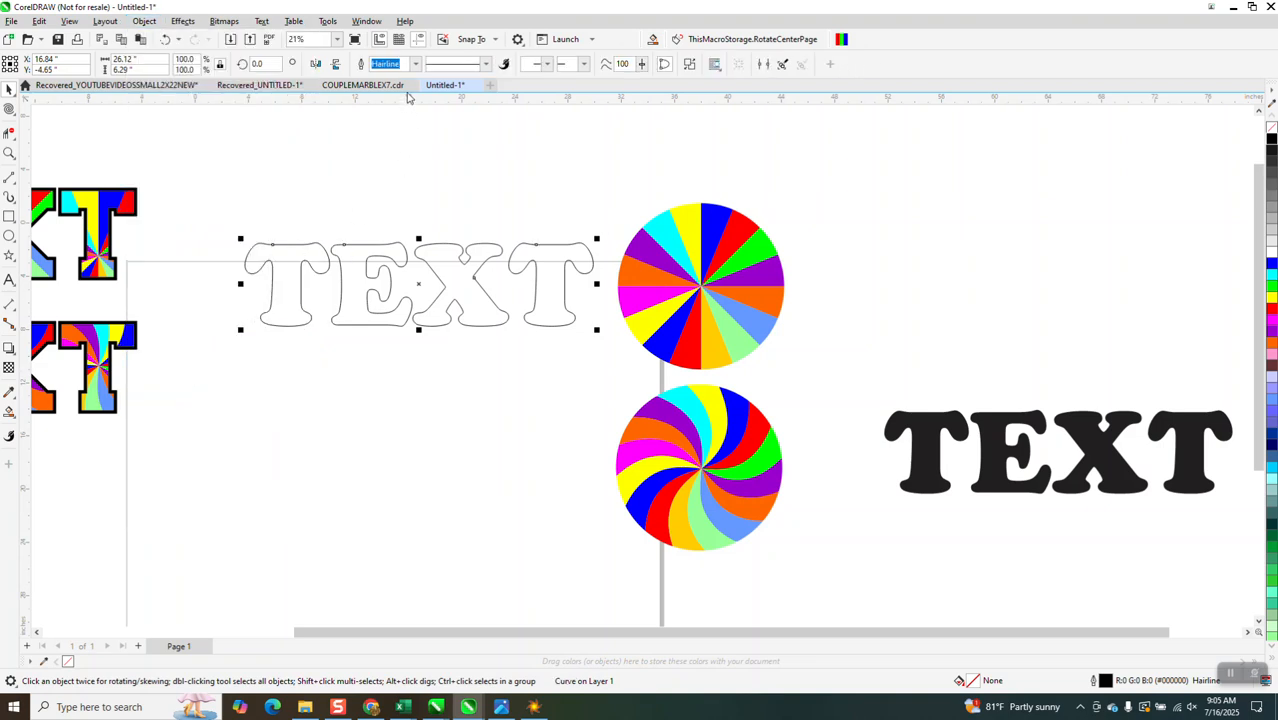
left_click(415, 64)
left_click(380, 182)
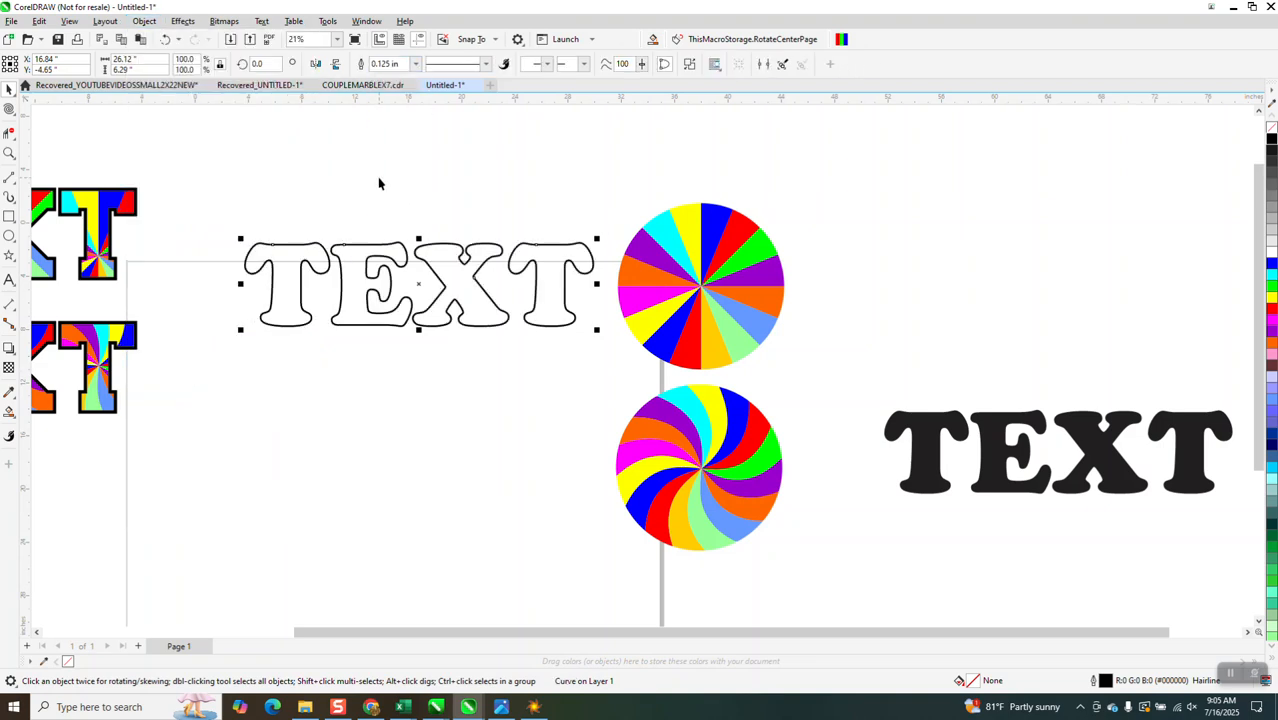
Set the outline width of the converted TEXT to 0.33 in
left_click(404, 65)
left_click(416, 64)
left_click(392, 201)
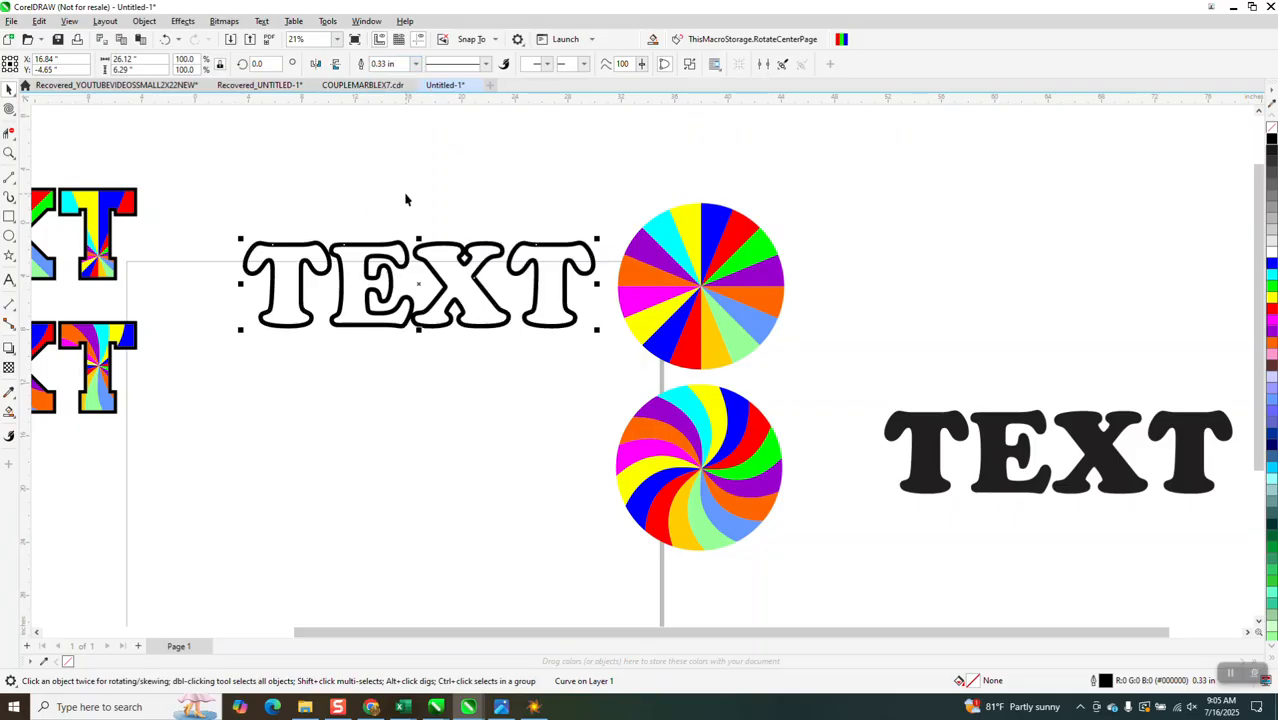
Duplicate the outlined TEXT 10 in below the original and convert the copy's outline to an object
left_click(145, 22)
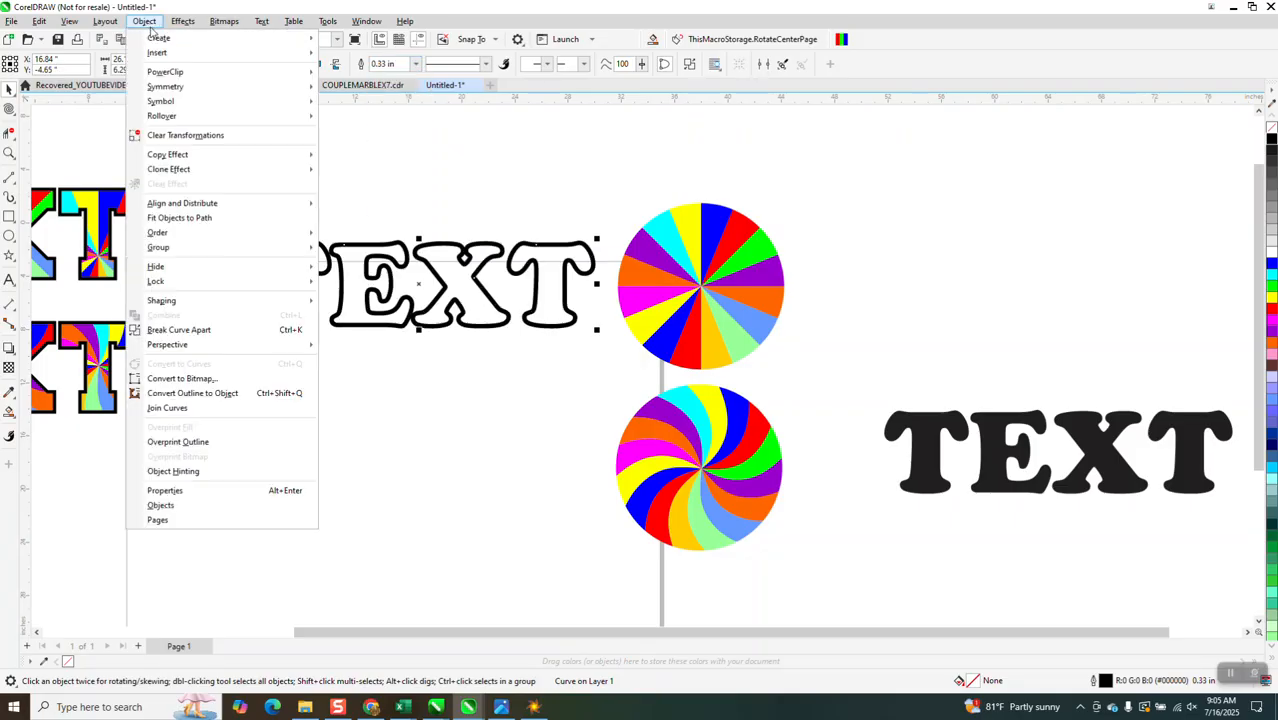
left_click(20, 98)
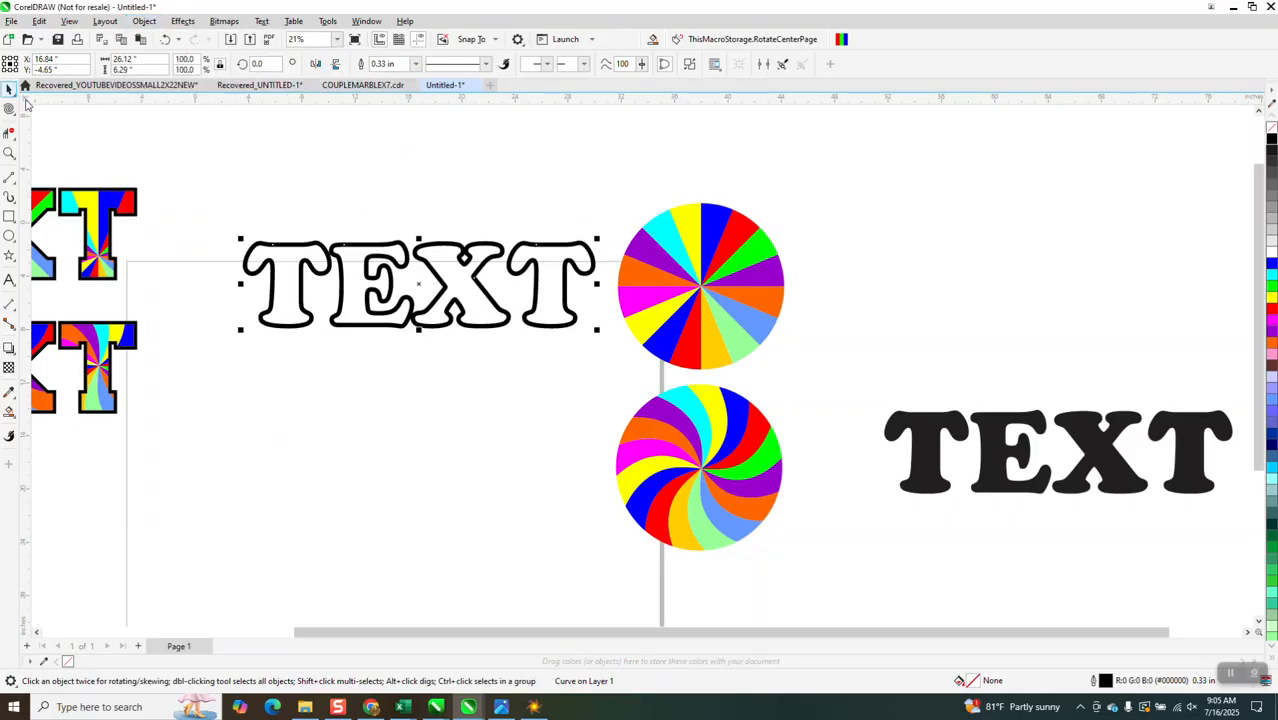
left_click_drag(245, 210, 458, 357)
left_click_drag(598, 371, 599, 370)
key("ctrl+d")
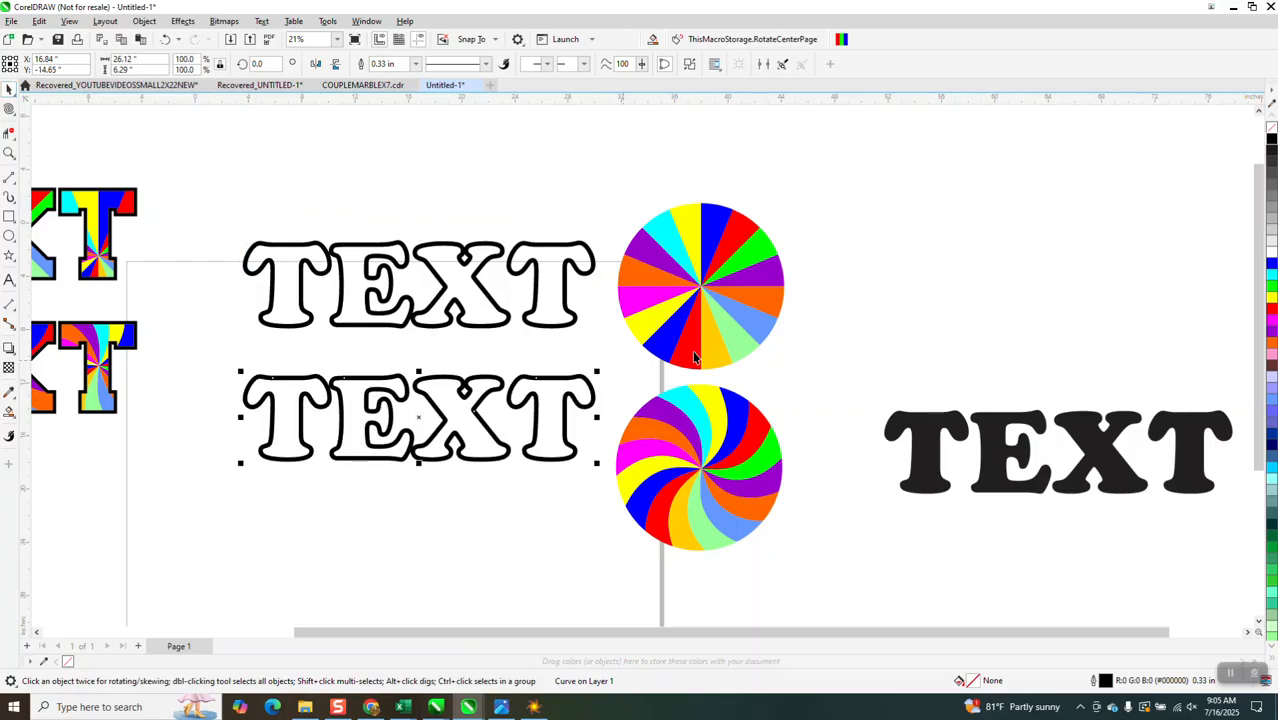
left_click(146, 21)
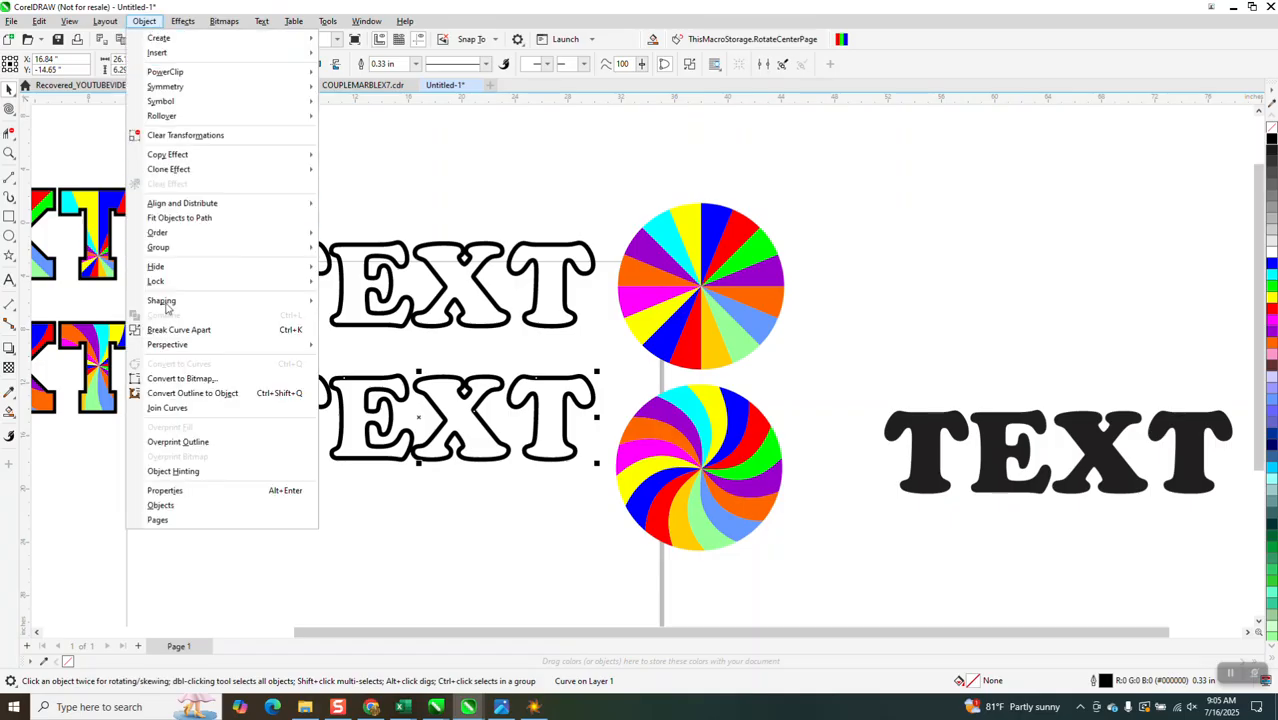
left_click(180, 393)
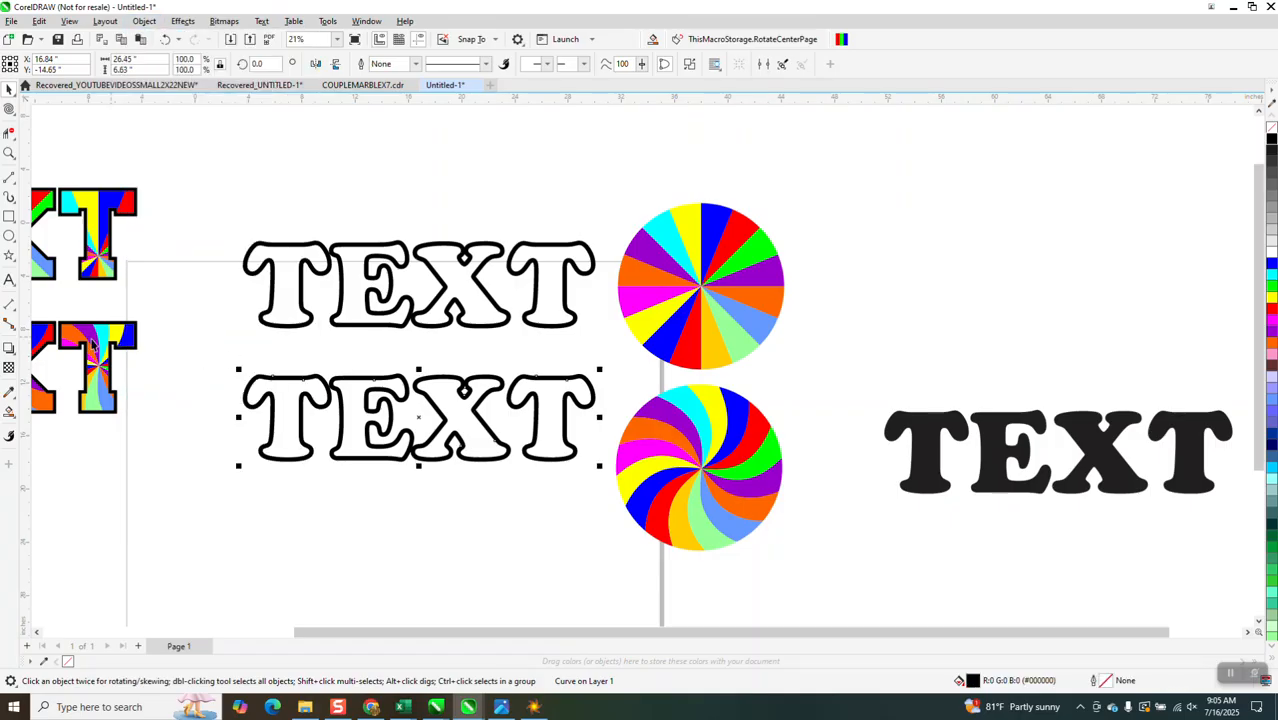
Smart-fill the first T of both outlined TEXT words in yellow and move the upper word's fill above it
left_click(14, 414)
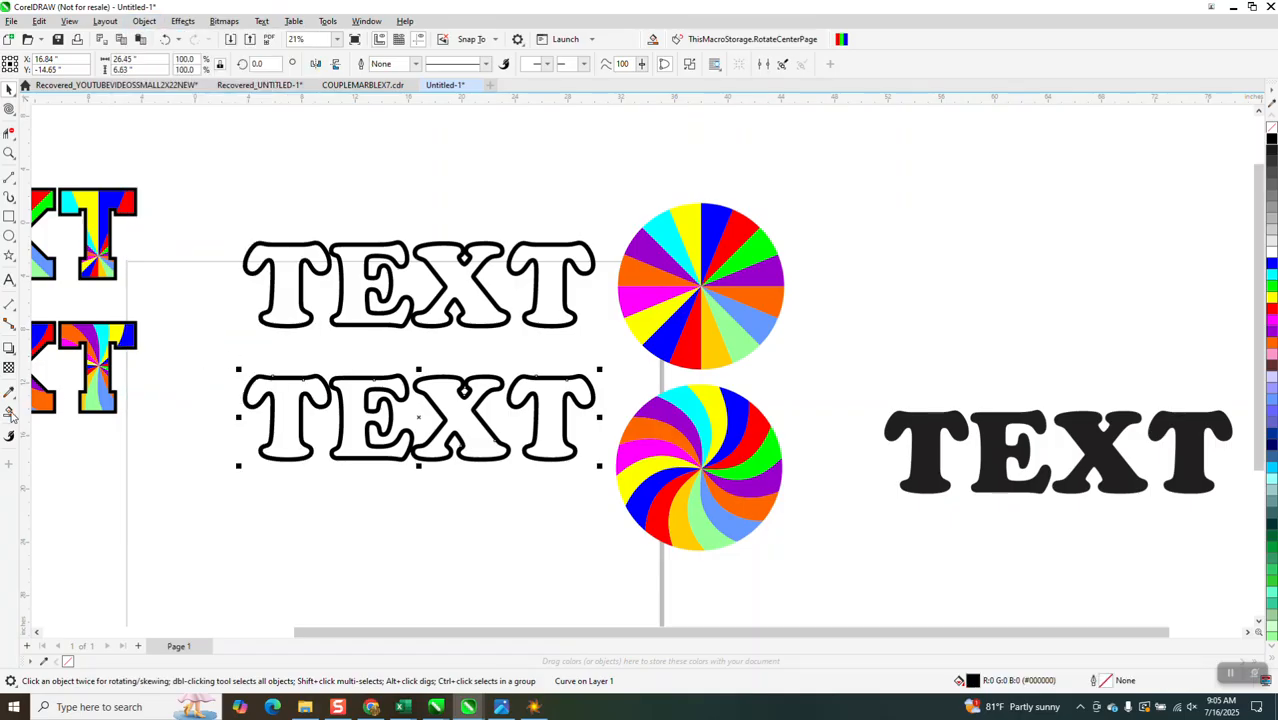
left_click(281, 273)
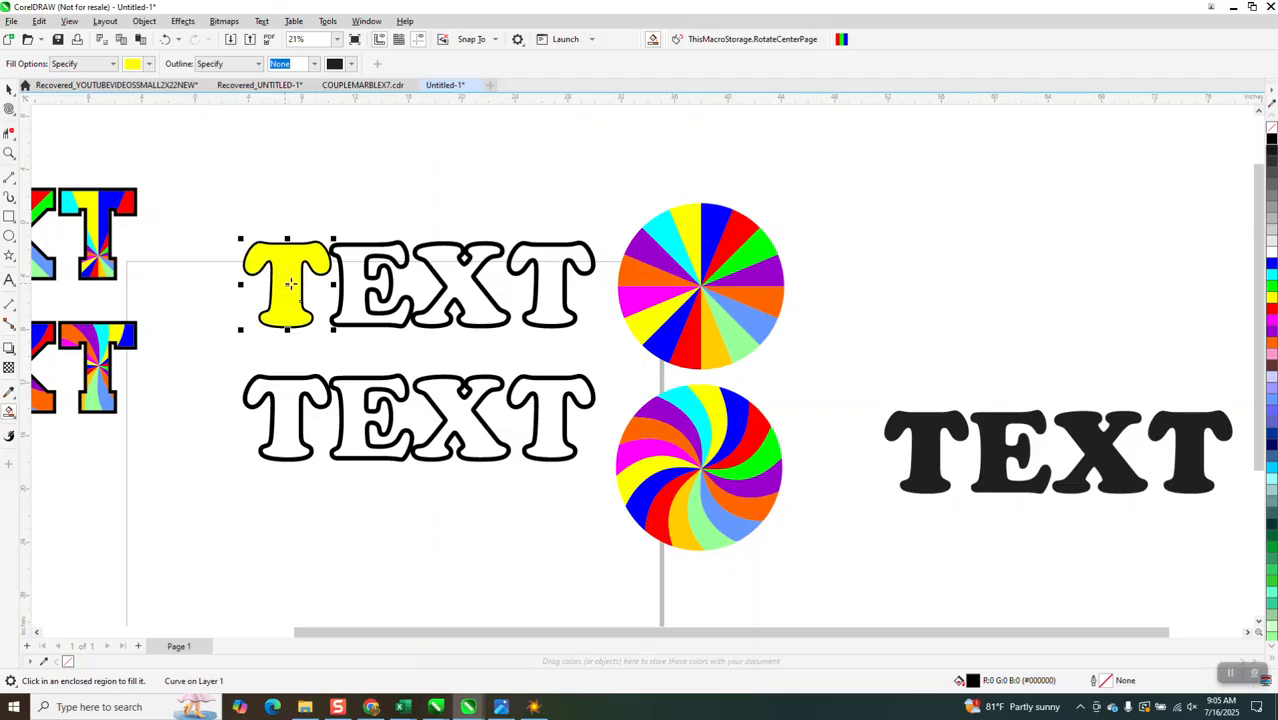
left_click(282, 388)
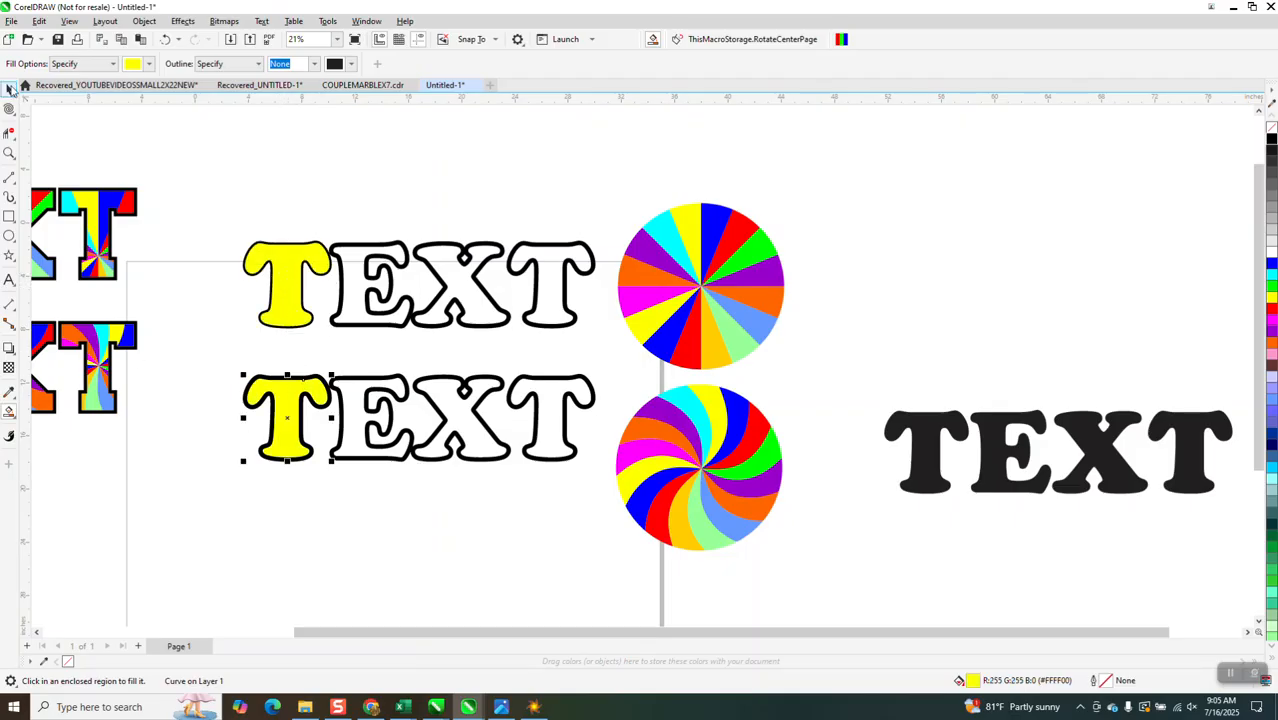
left_click(9, 88)
left_click_drag(297, 271, 312, 171)
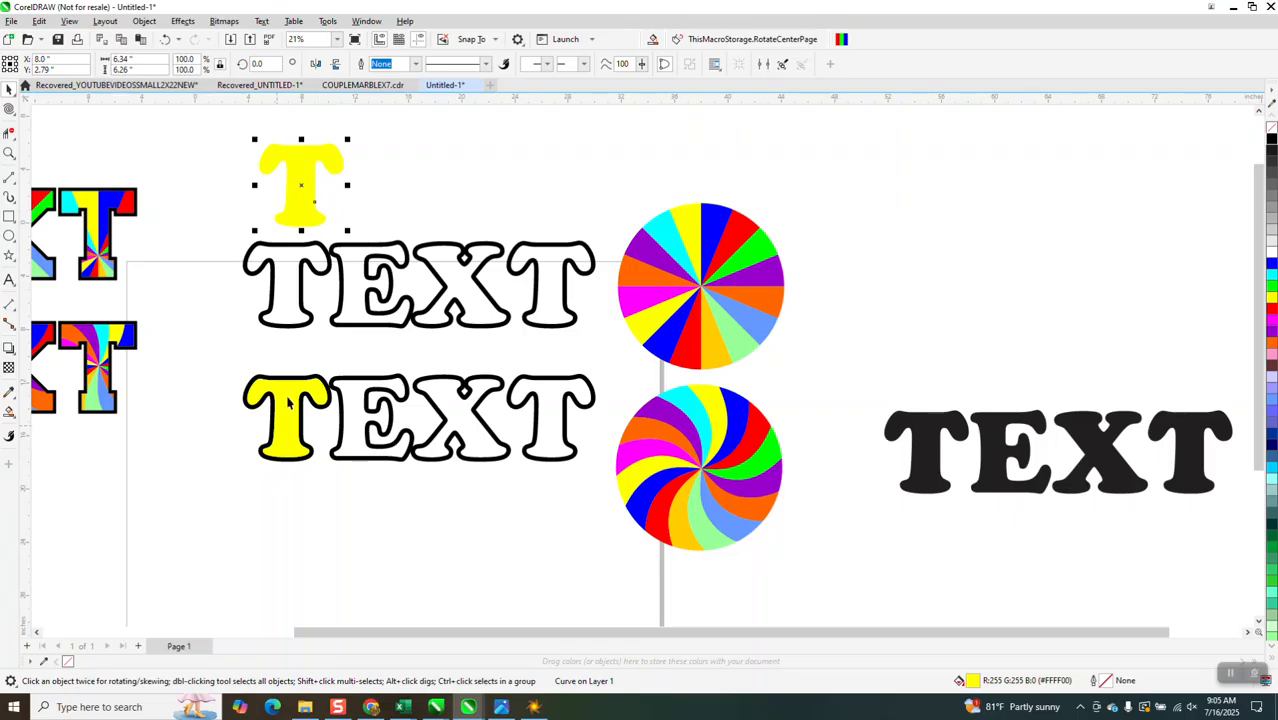
Compare the two outlined TEXT words in Wireframe view, then restore the Enhanced view
left_click(321, 282)
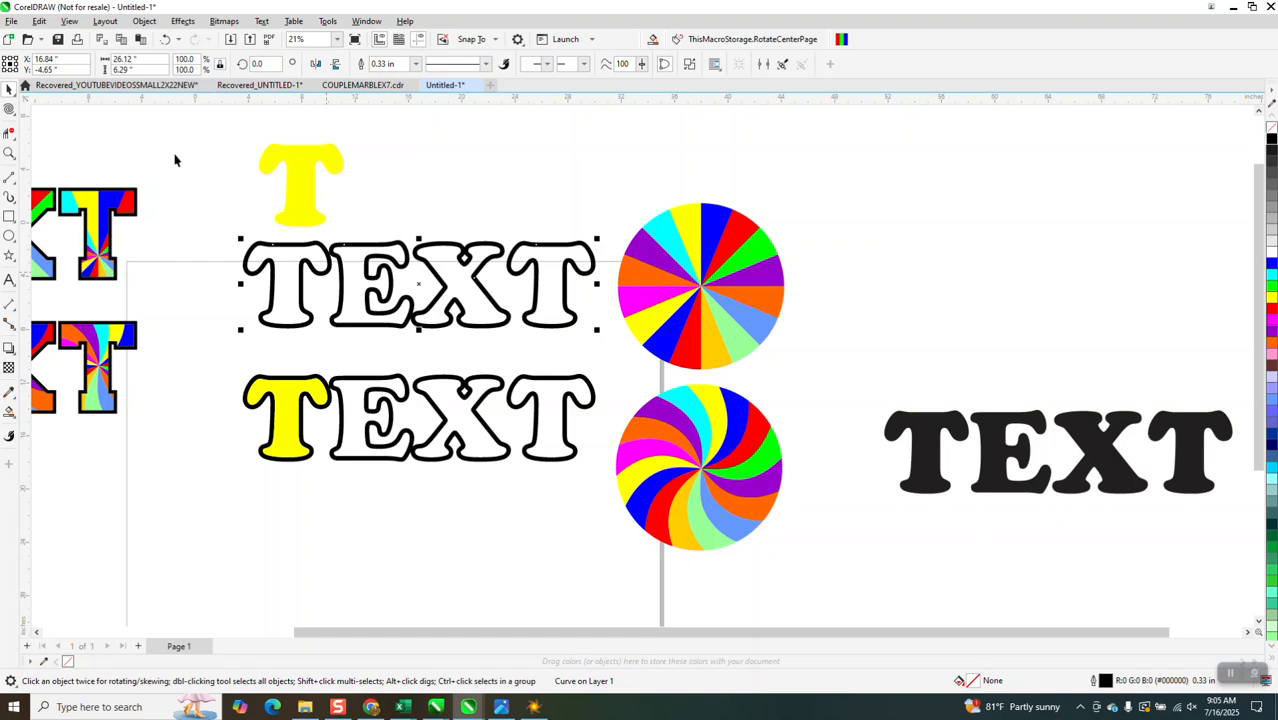
left_click(69, 21)
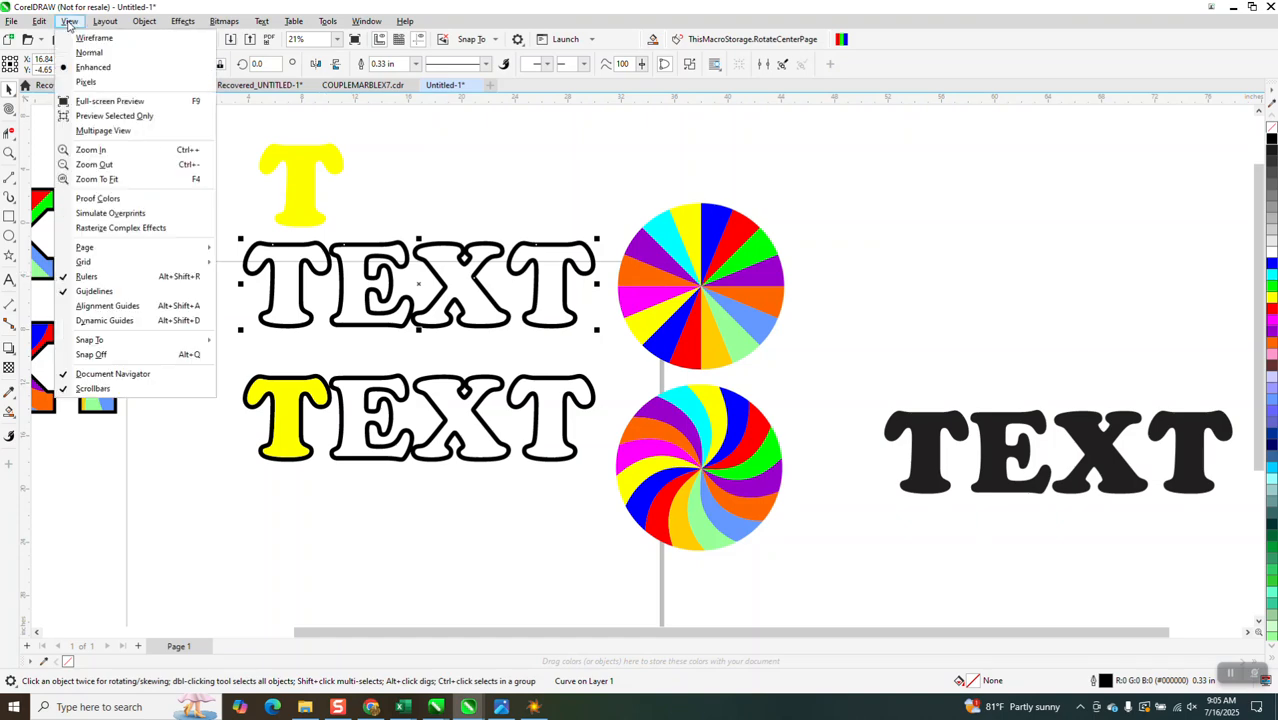
left_click(91, 38)
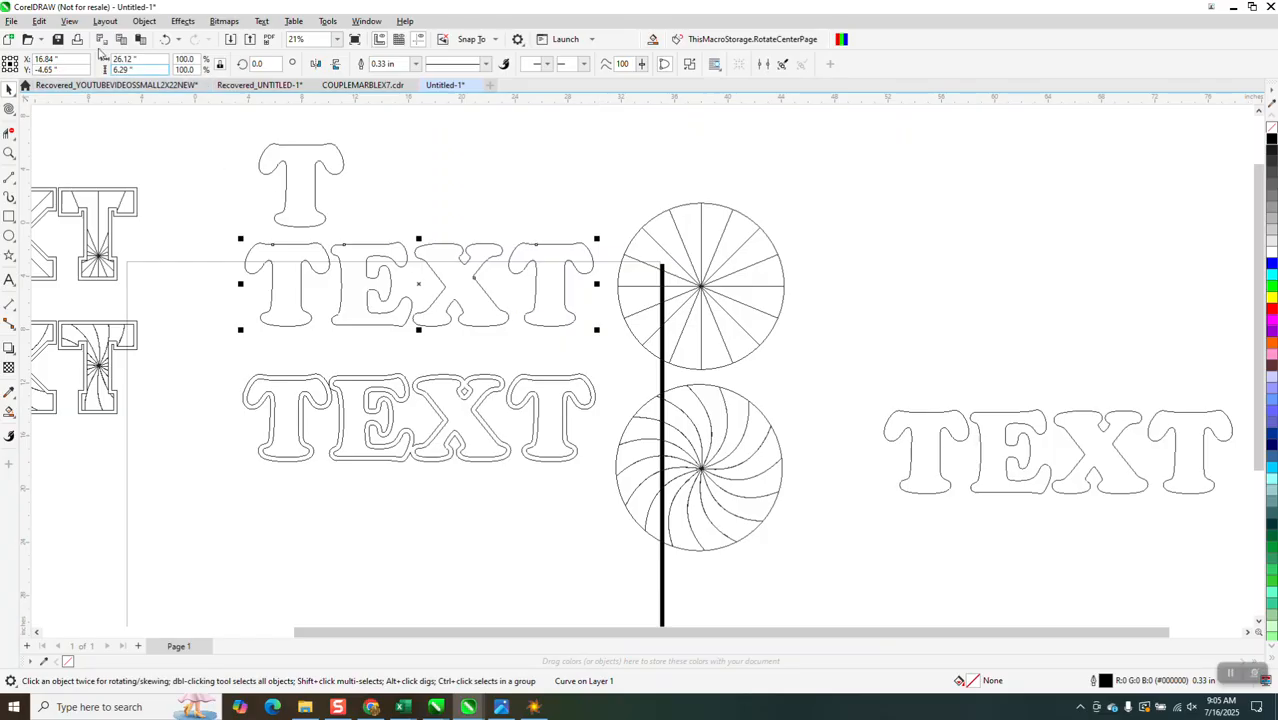
left_click(69, 21)
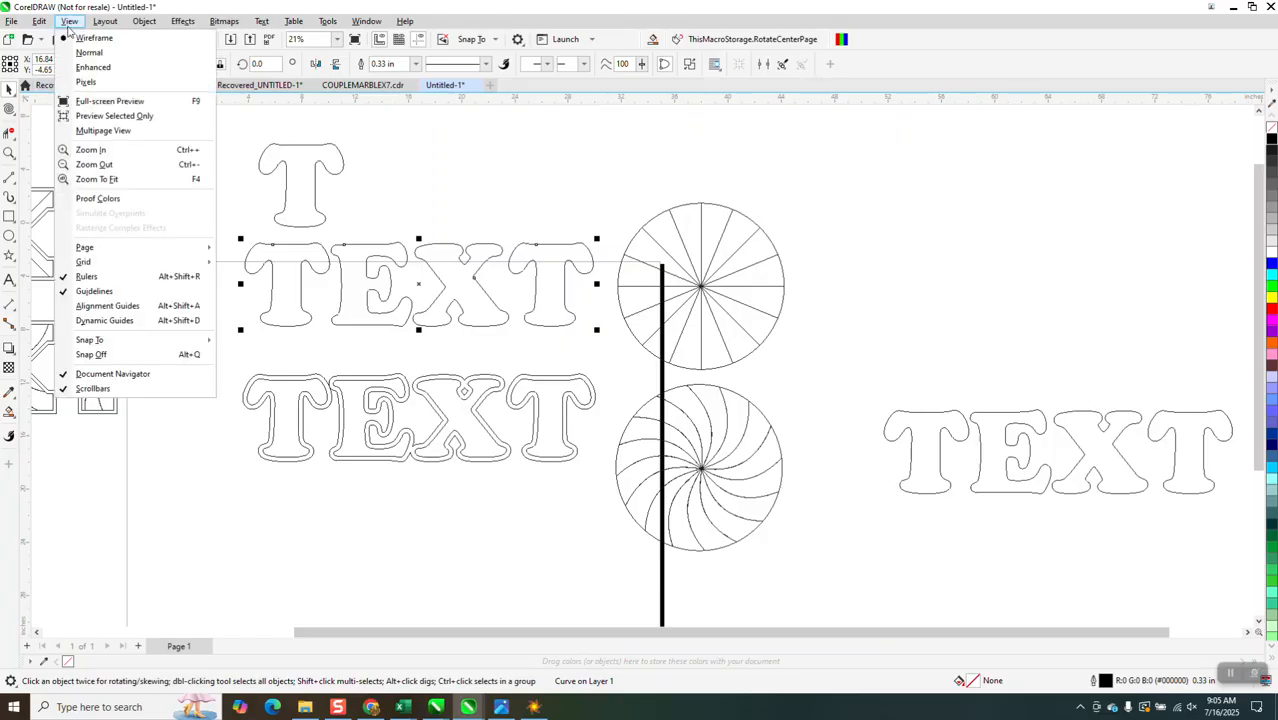
left_click(95, 67)
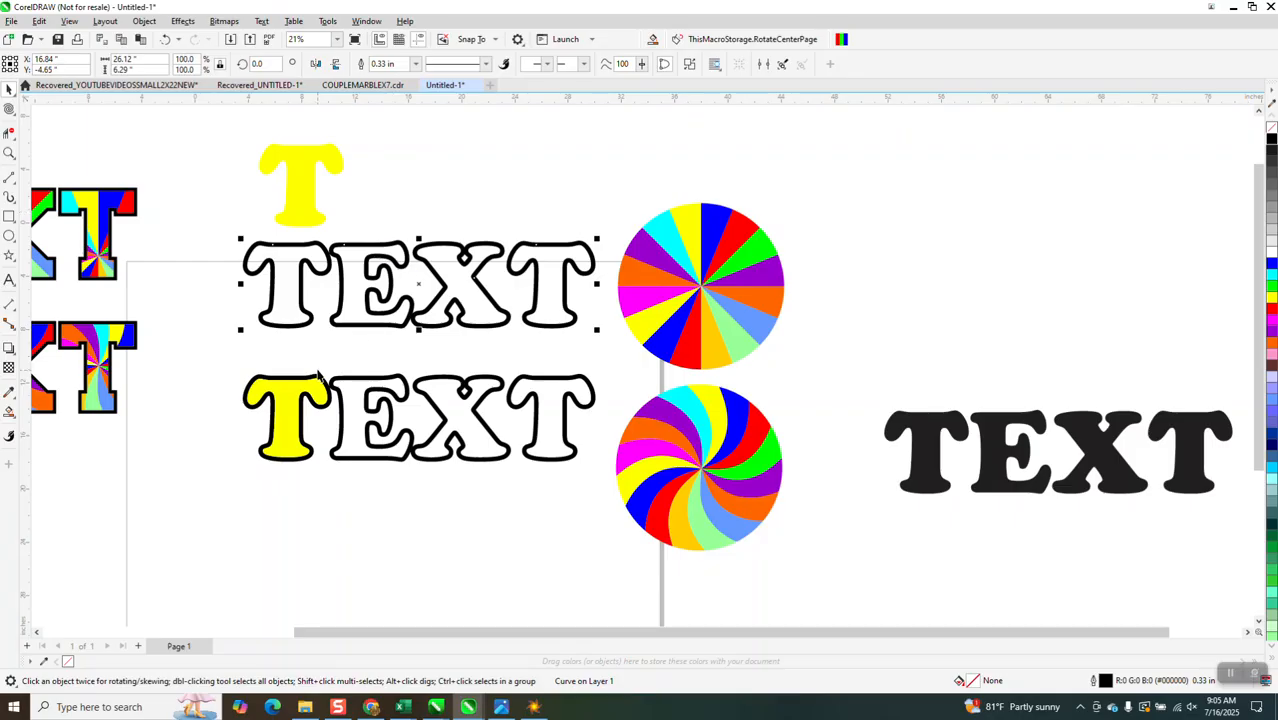
Delete the upper outlined TEXT and the loose yellow T above it
key("Delete")
left_click(310, 206)
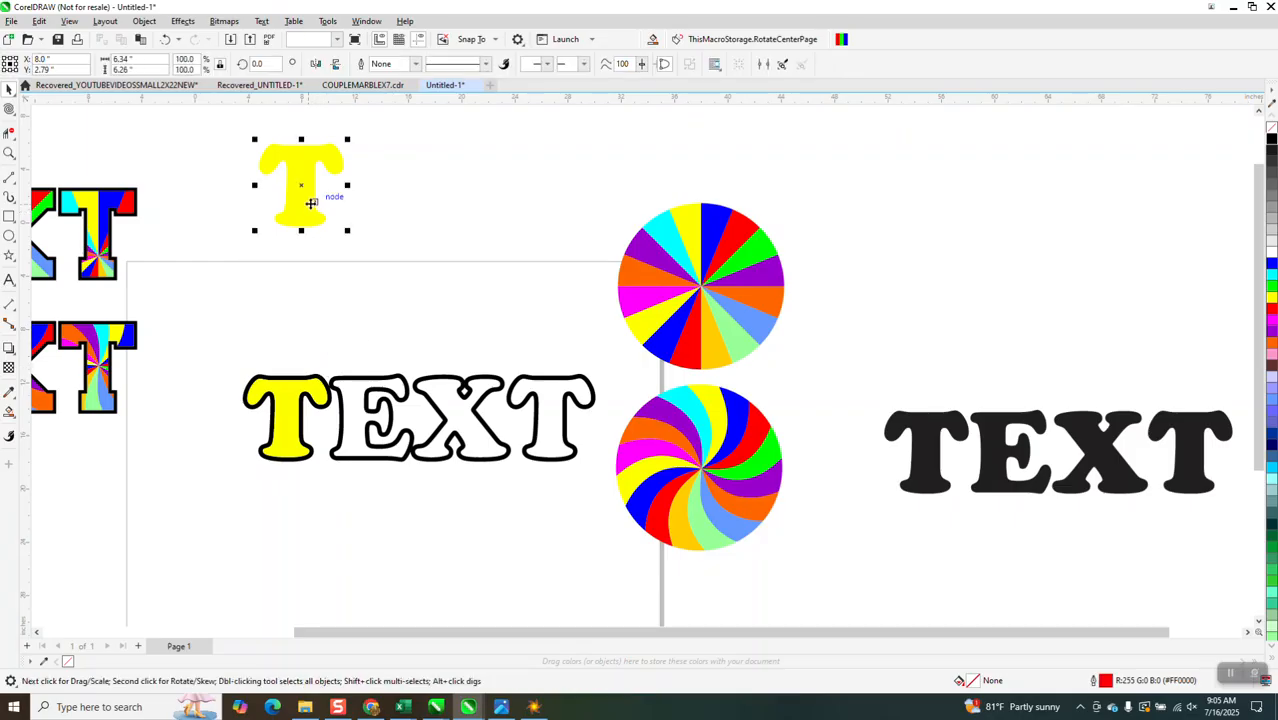
key("Delete")
Smart-fill the E, X and last T in yellow and move all four yellow letters 10 in below the outlined TEXT
left_click(285, 400)
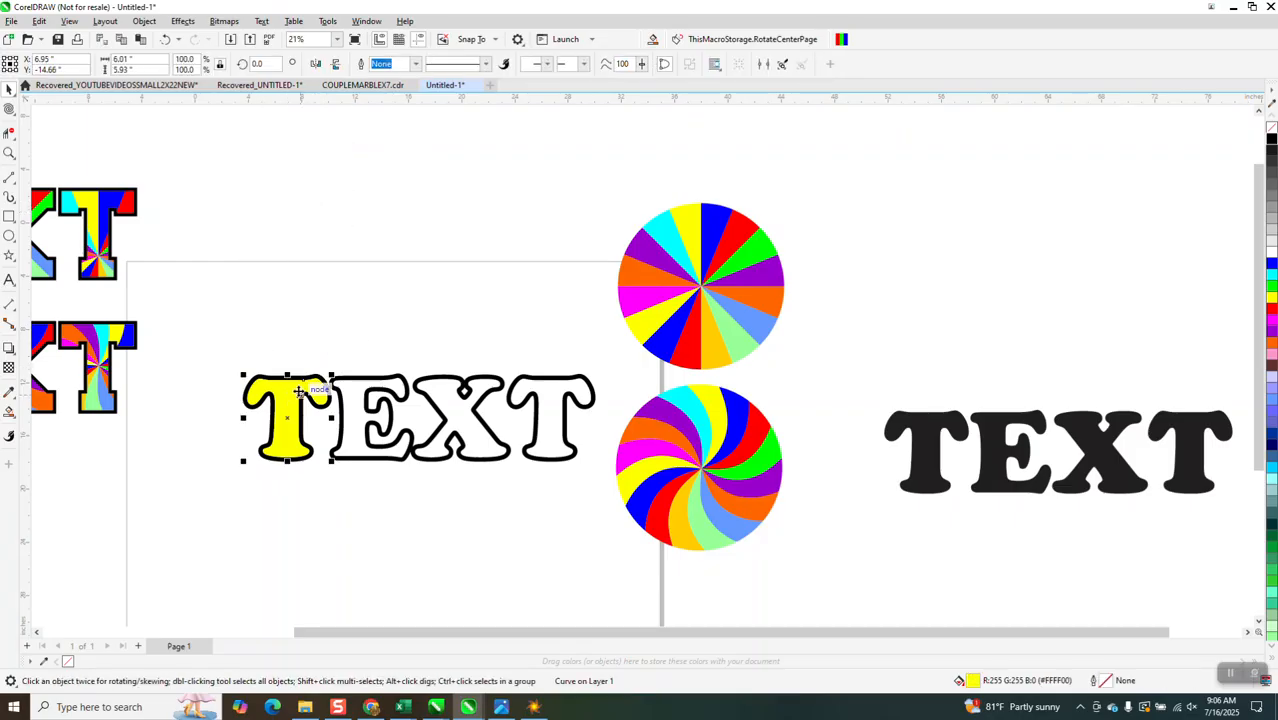
key("Down")
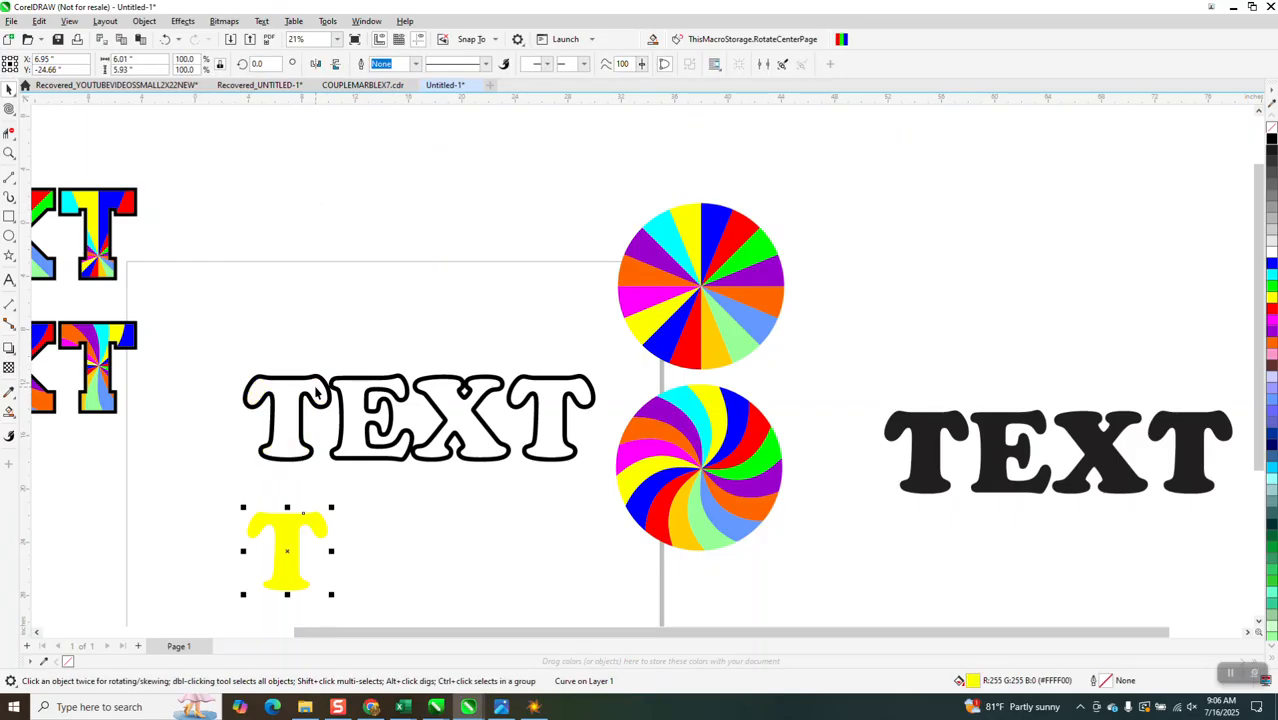
left_click(8, 410)
left_click(357, 425)
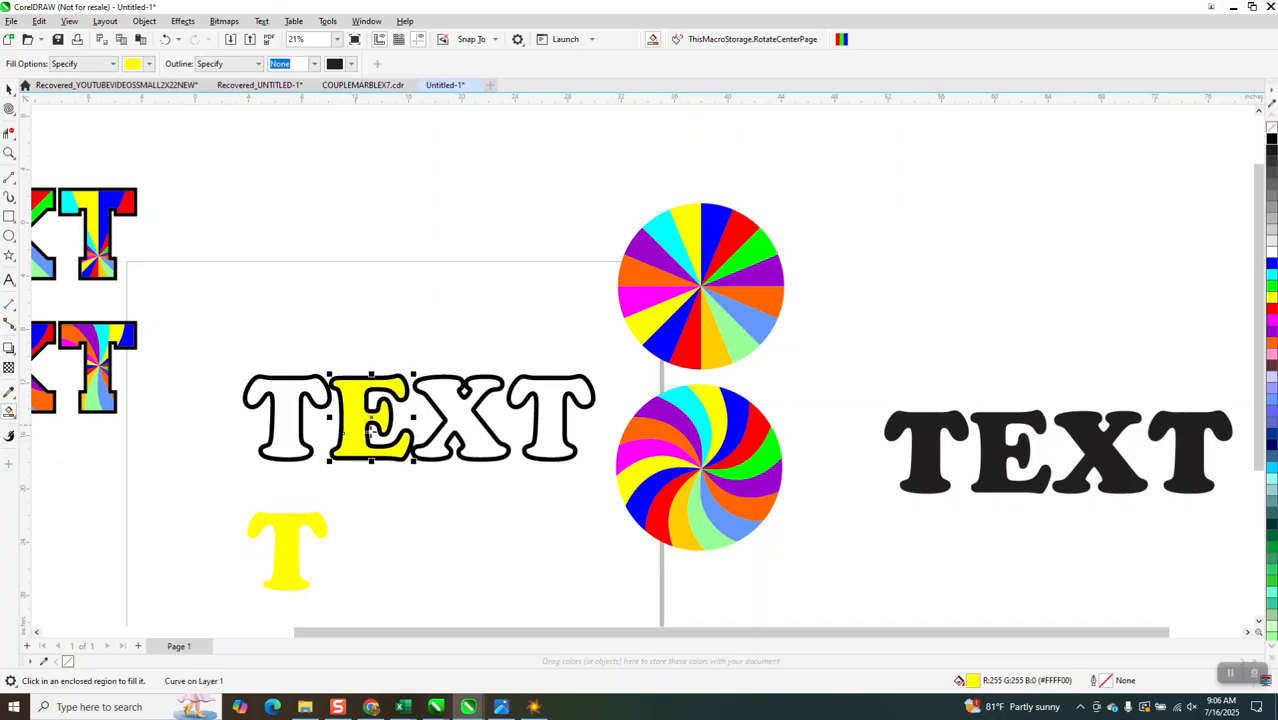
key("Down")
left_click(458, 421)
key("Down")
left_click(540, 426)
key("Down")
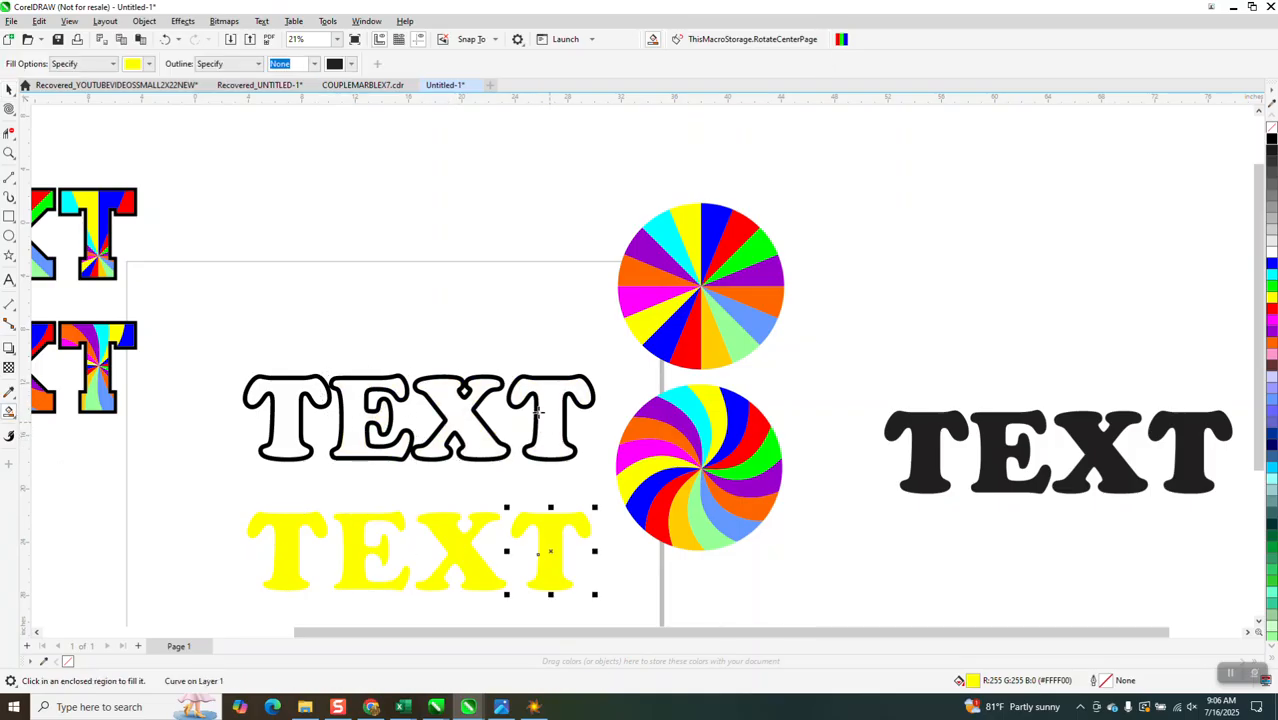
Spread the yellow letters apart: first T 10 in left, E 10 in down, last T 10 in right and 10 in down
scroll(508, 400, "down", 2)
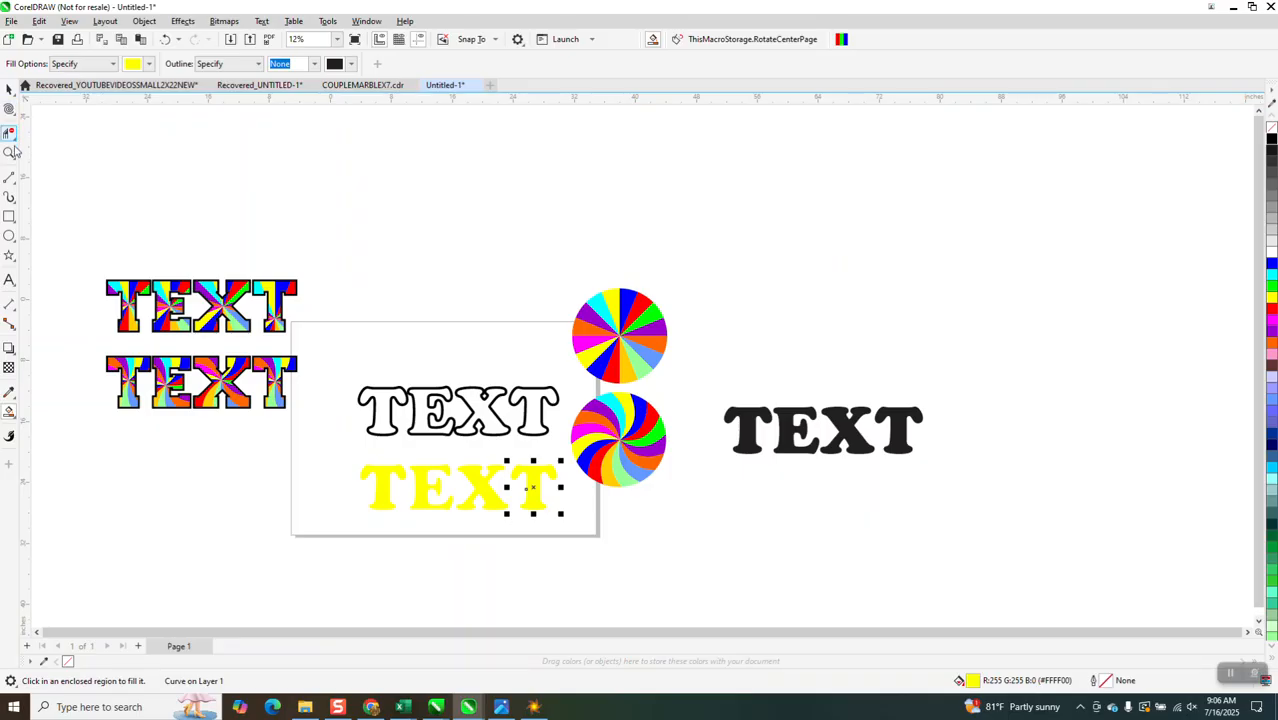
left_click(9, 153)
left_click_drag(475, 487, 785, 558)
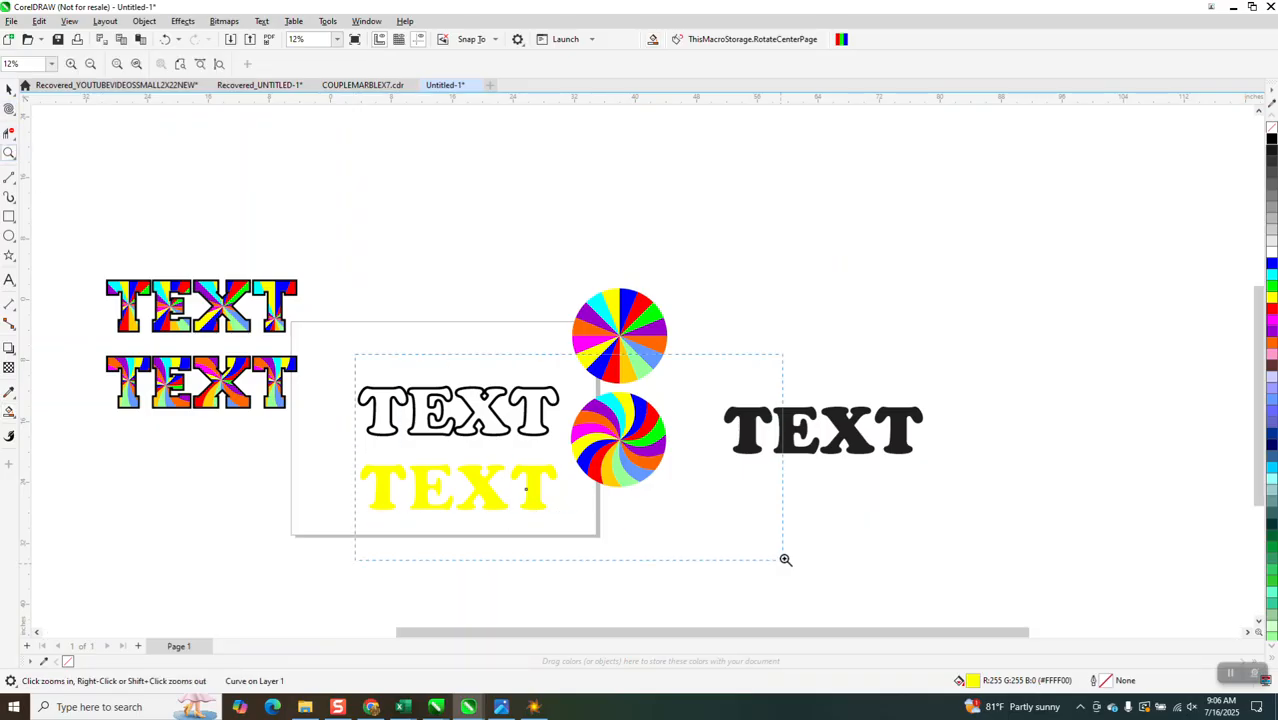
left_click(9, 91)
scroll(791, 415, "down", 4)
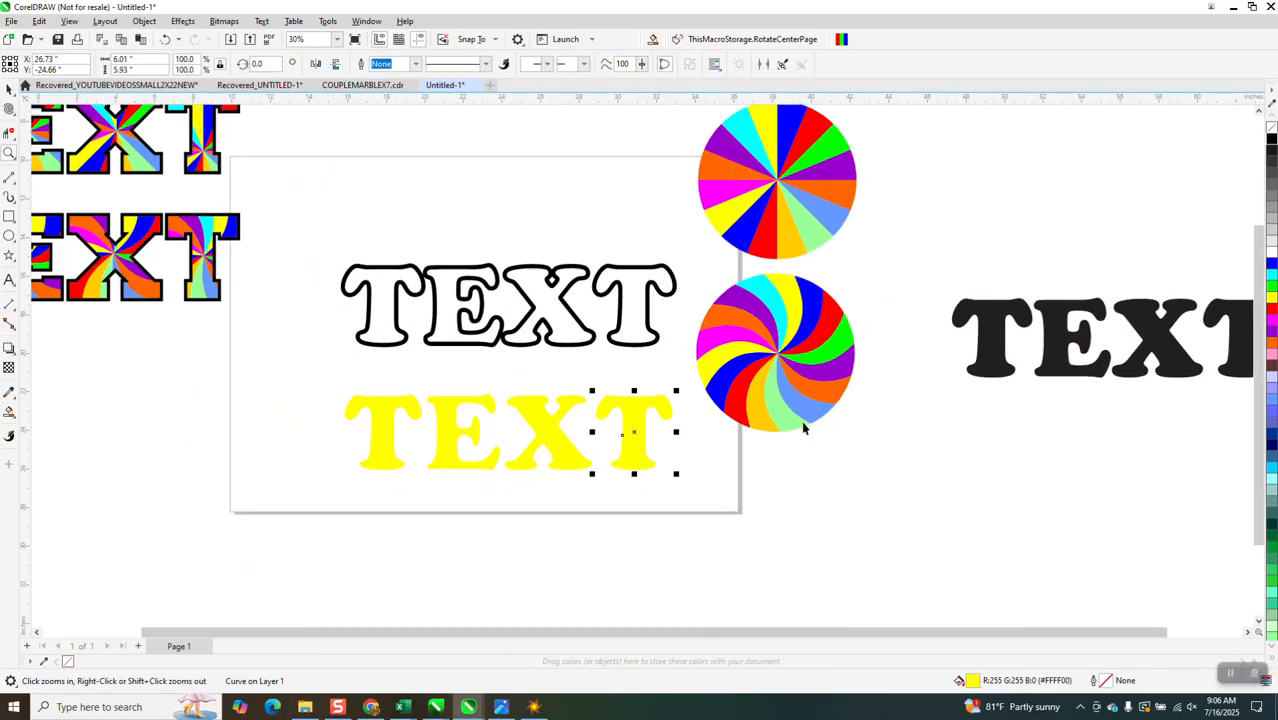
left_click(449, 453)
key("Left")
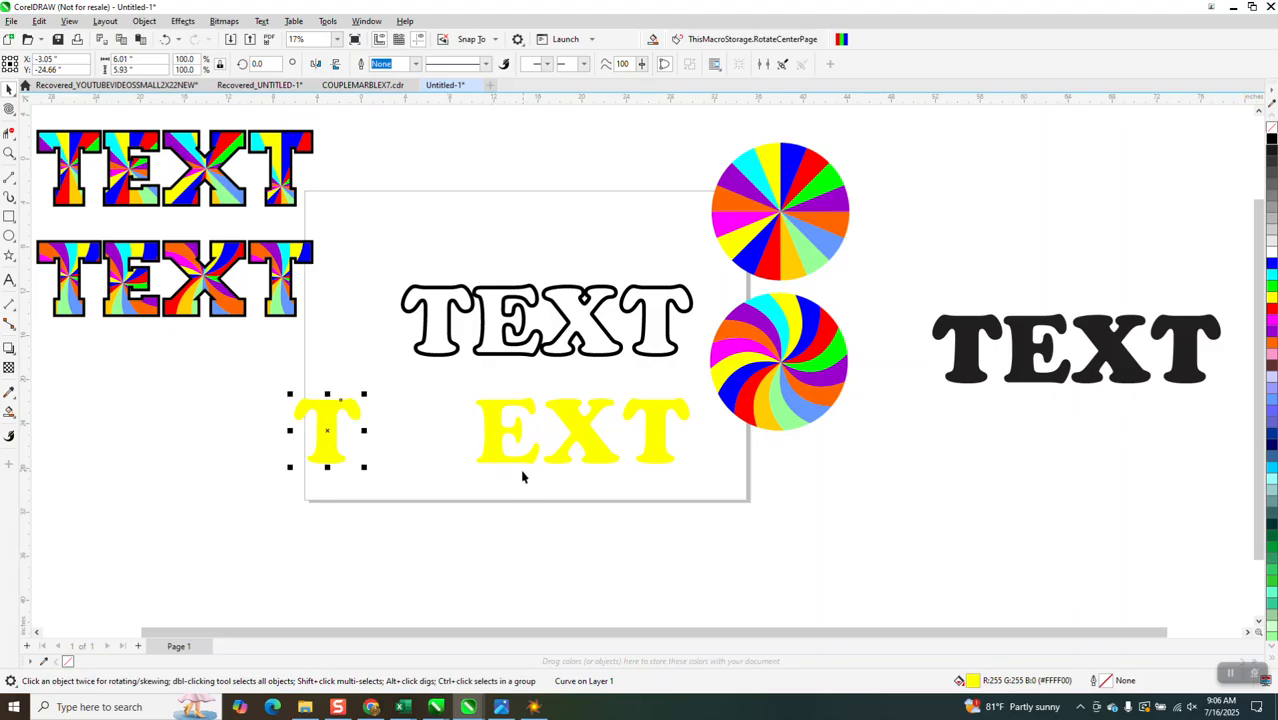
left_click(520, 474)
left_click(520, 468)
key("Down")
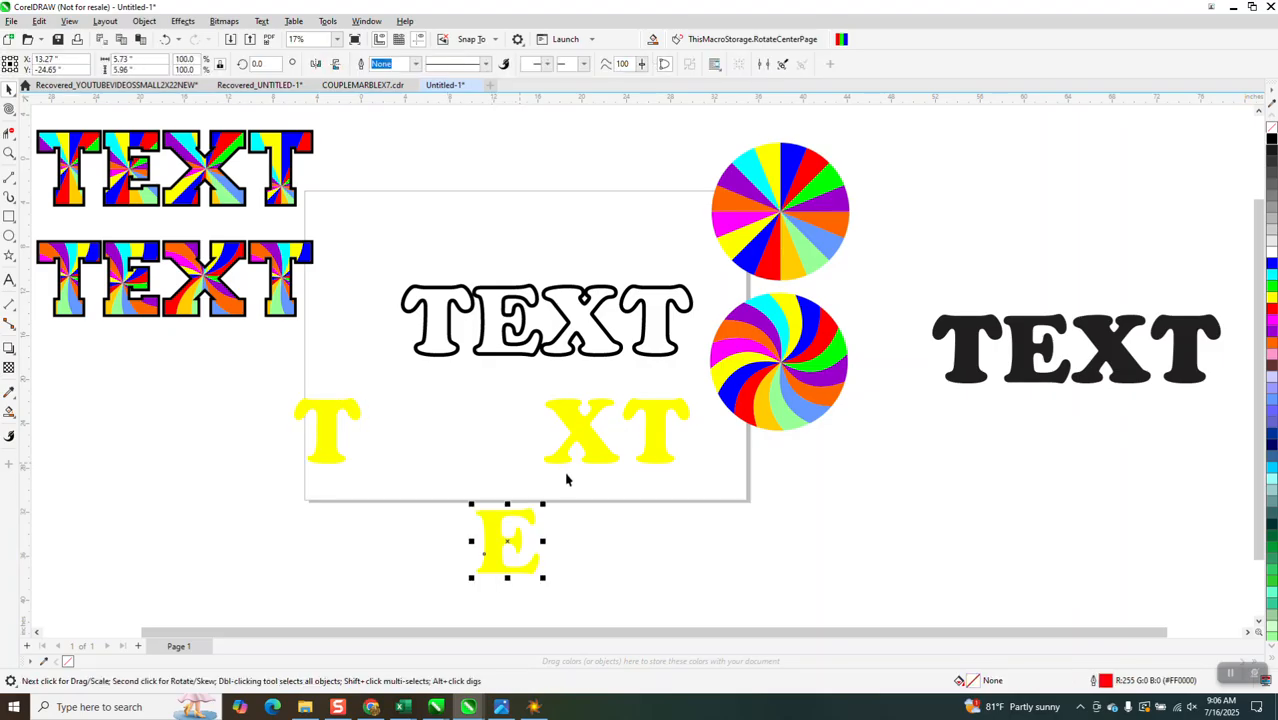
left_click_drag(641, 462, 774, 463)
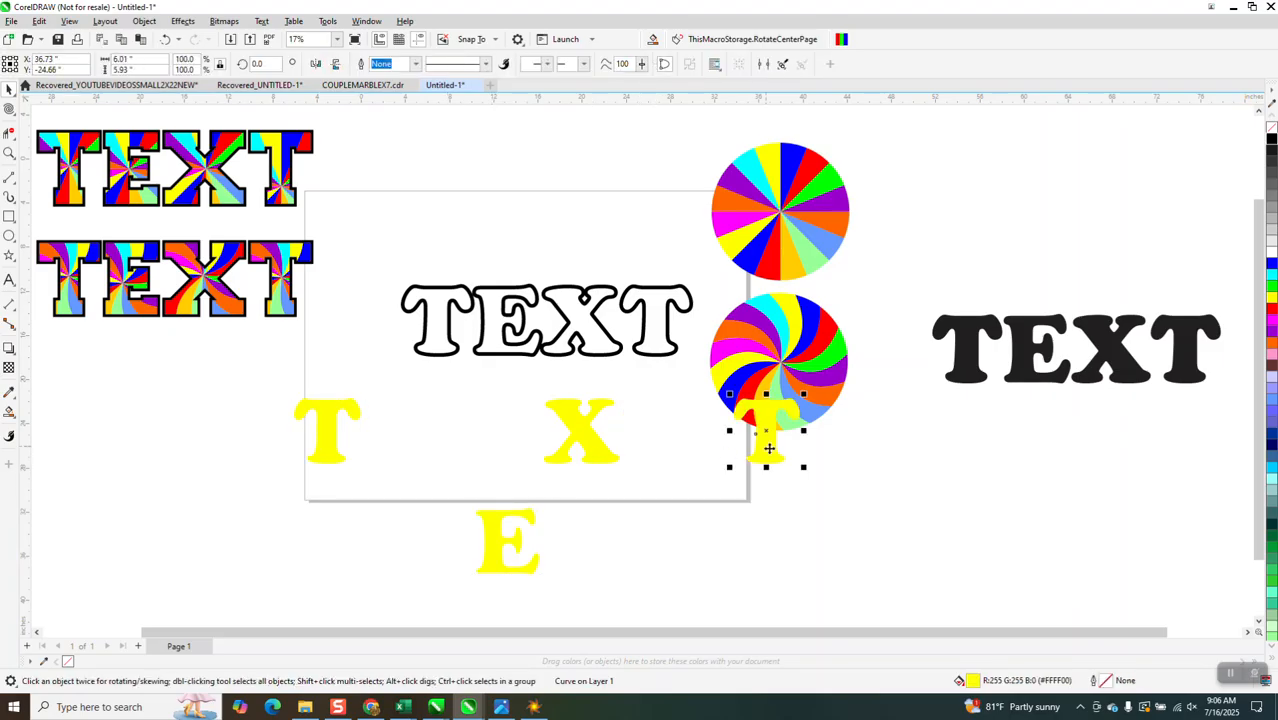
key("Down")
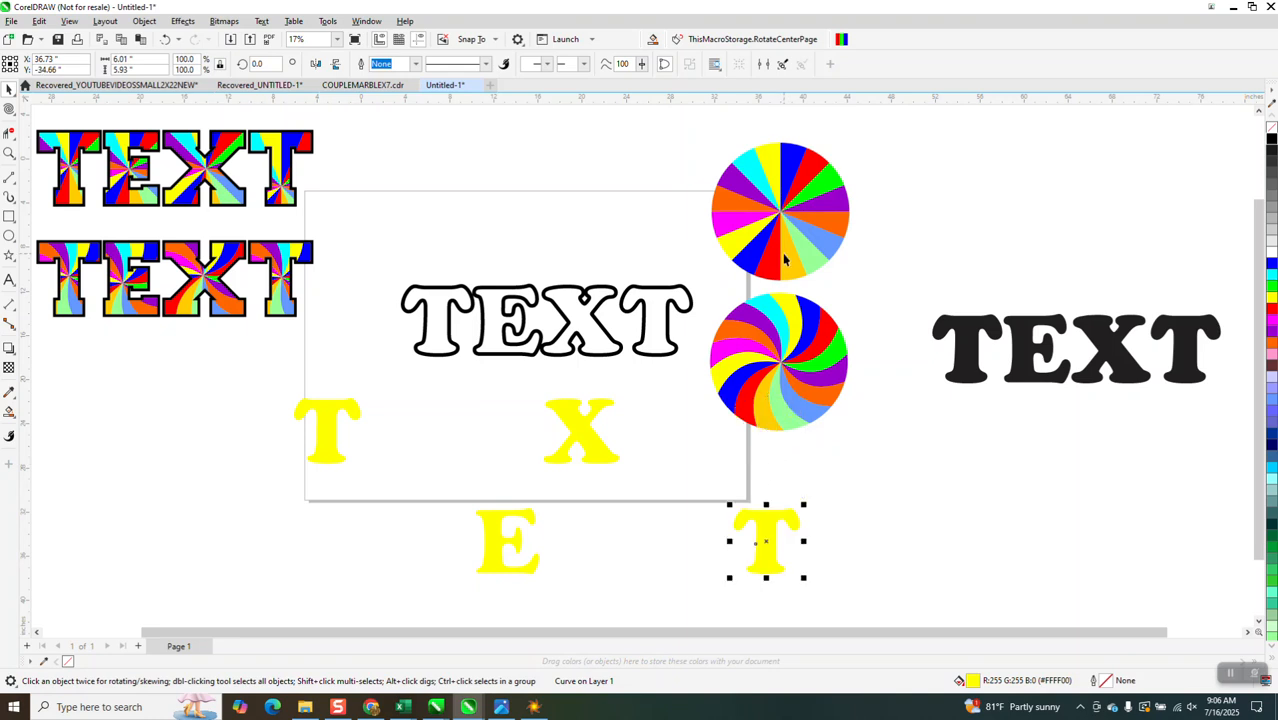
Intersect the radial wheel with the first yellow T and place the patterned T inside the first outlined letter
left_click_drag(784, 259, 326, 503)
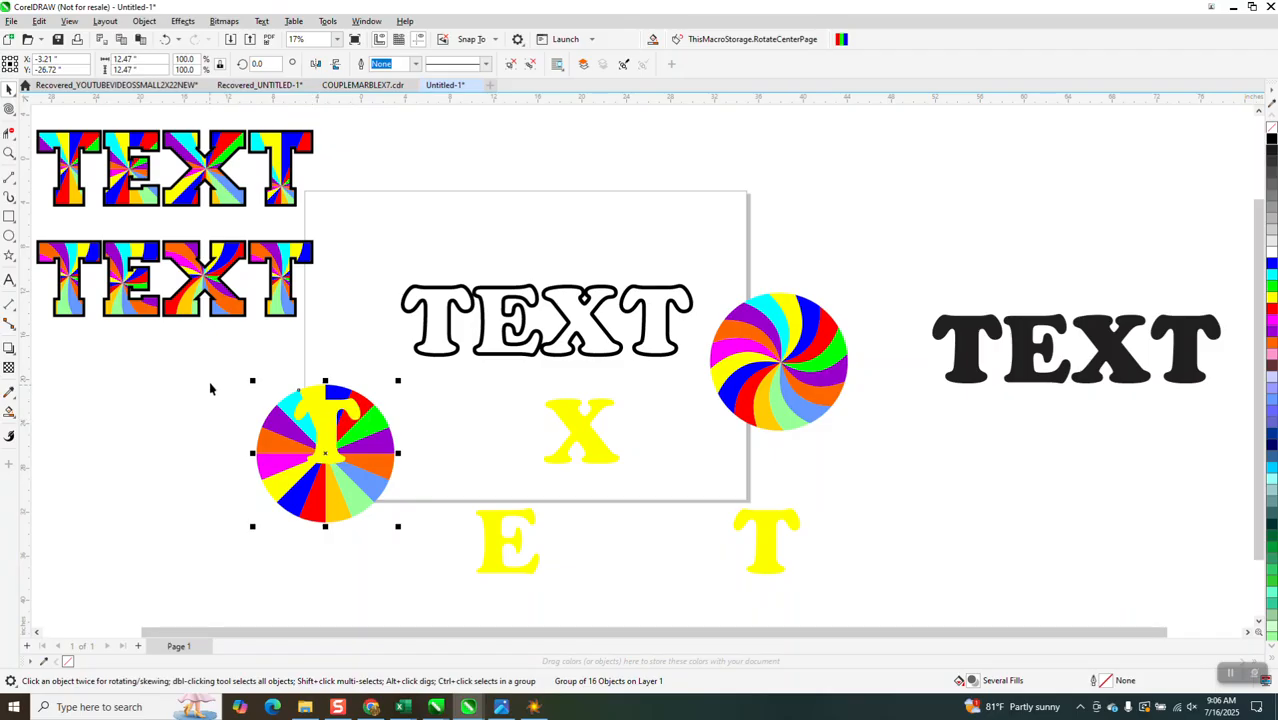
left_click_drag(210, 388, 430, 550)
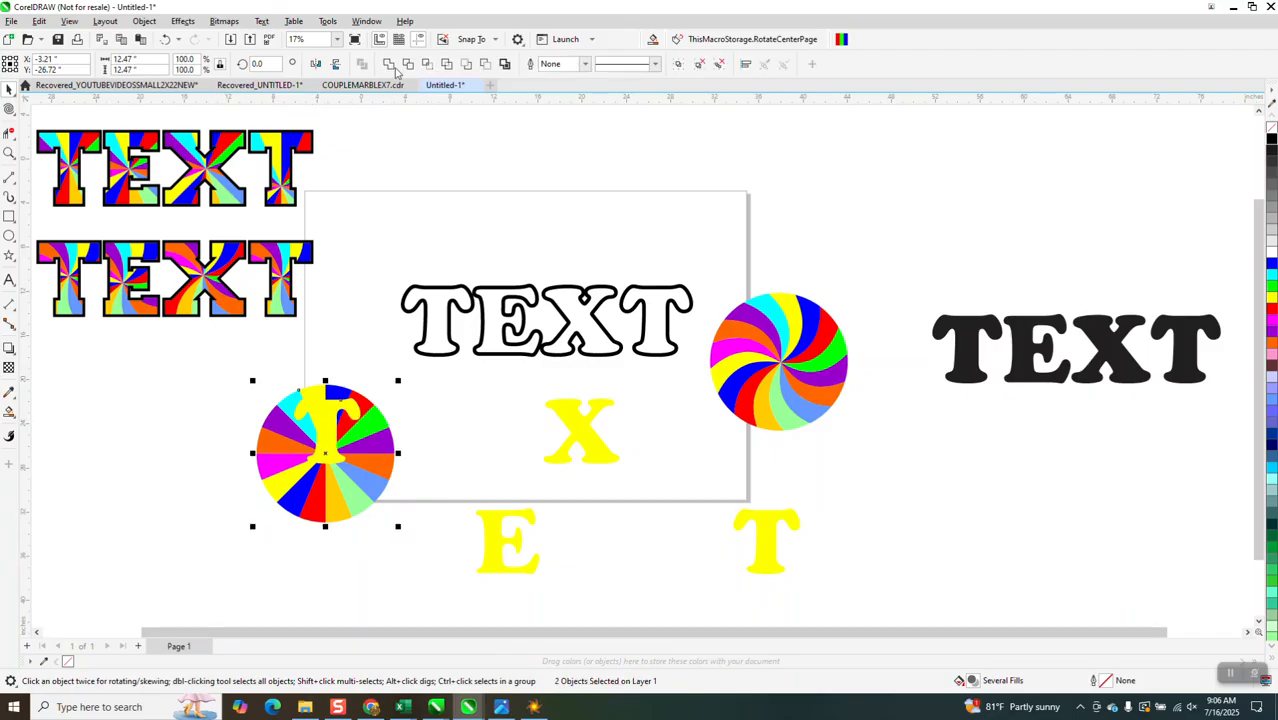
left_click(426, 64)
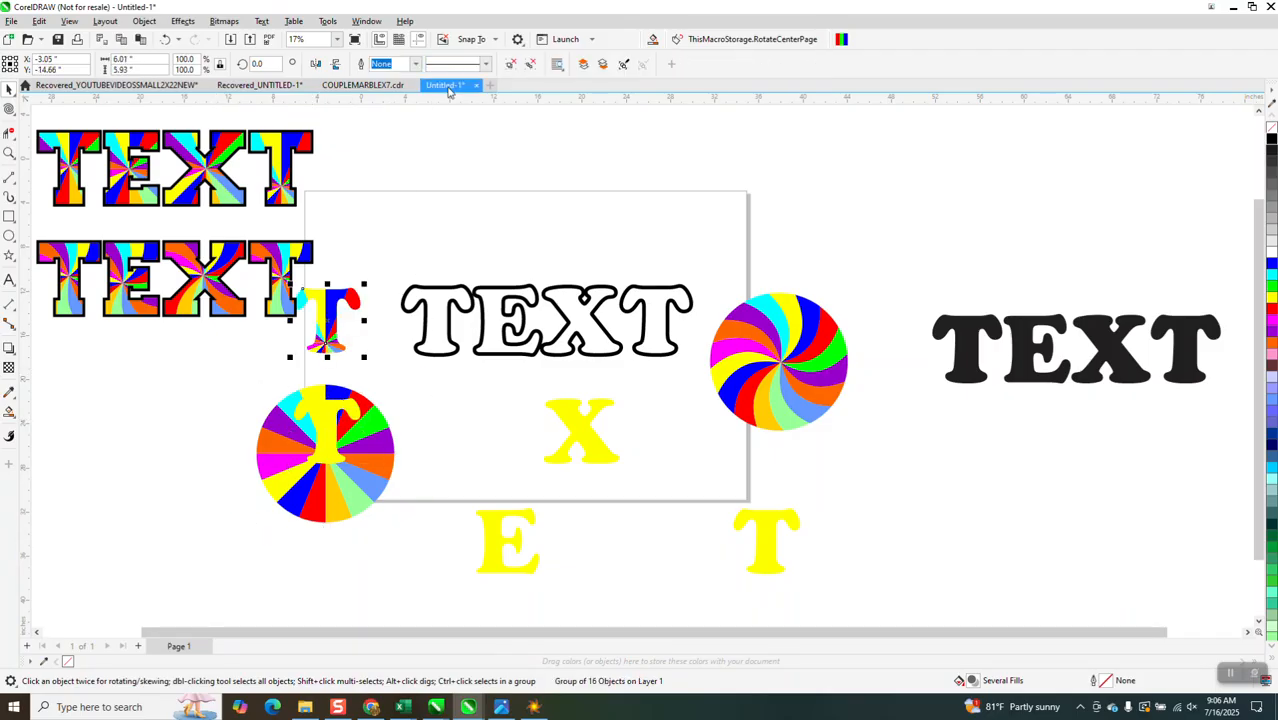
key("Right")
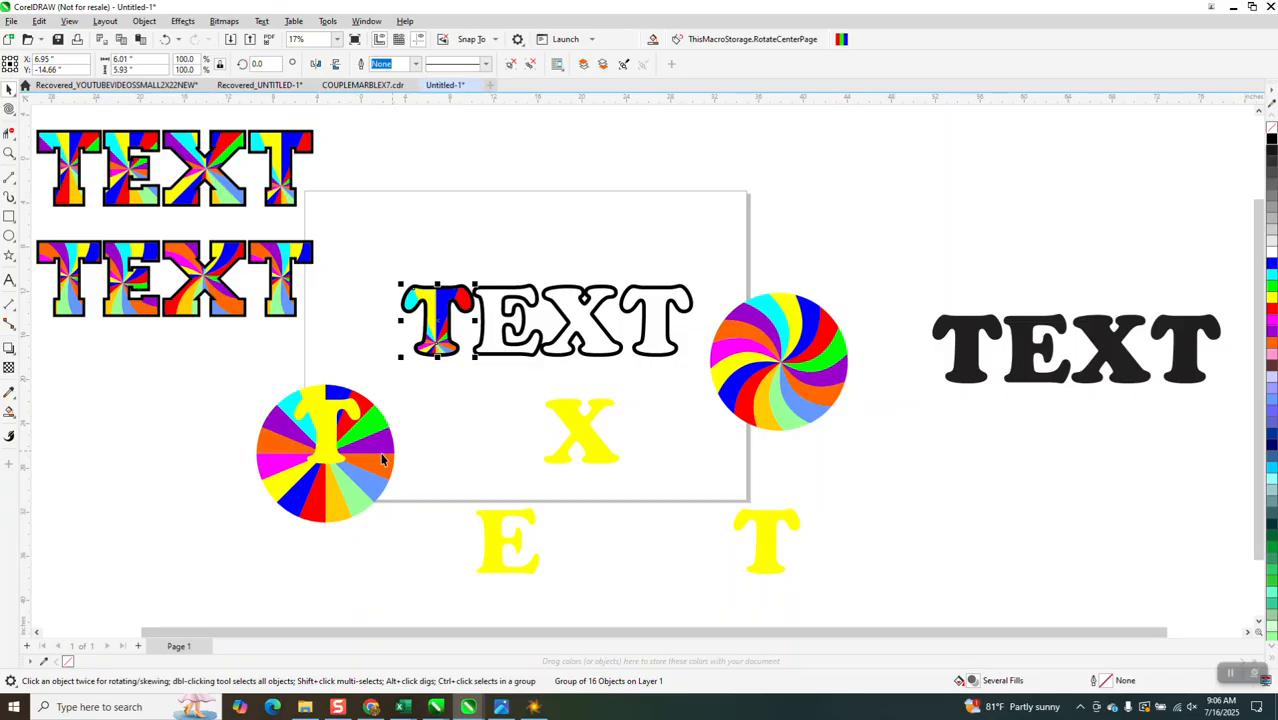
Intersect the radial wheel with the yellow E and move the patterned E up into the outlined E
left_click_drag(381, 459, 557, 528)
left_click_drag(423, 440, 592, 610)
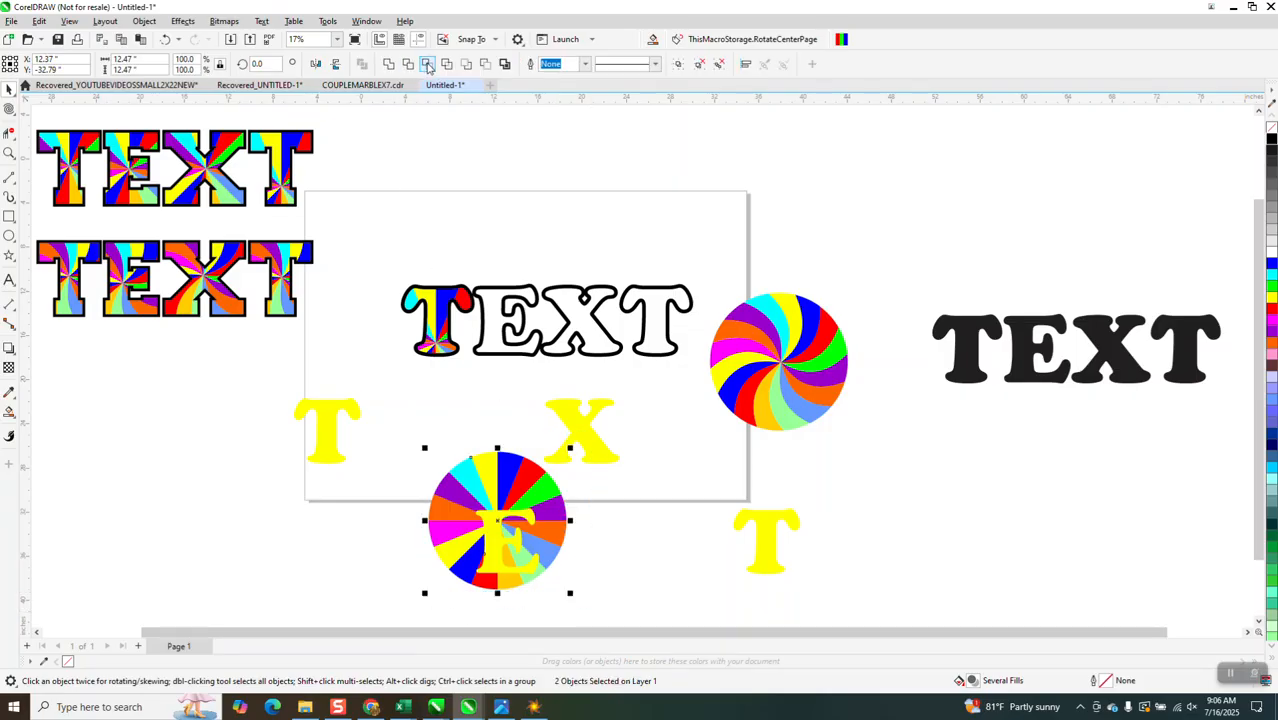
key("Up")
key("Up")
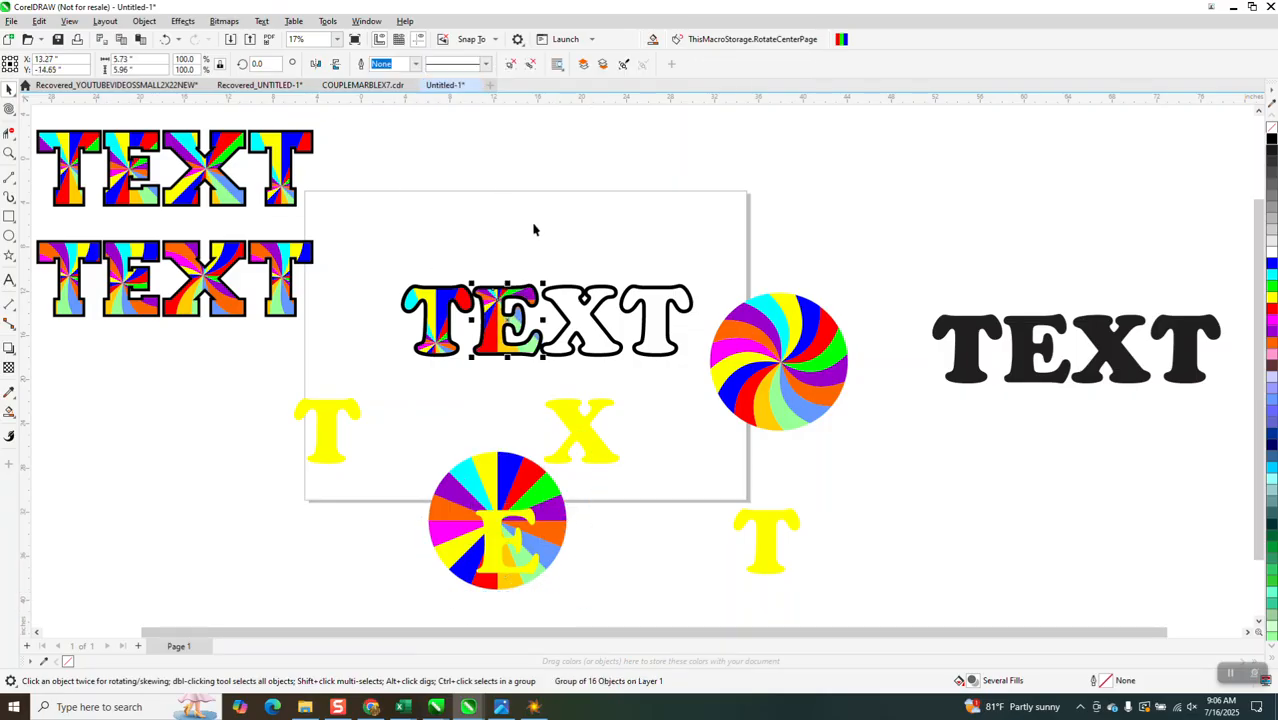
Intersect the radial wheel with the yellow X and move the patterned X up into the outlined X
left_click_drag(533, 490, 613, 405)
left_click_drag(490, 372, 673, 510)
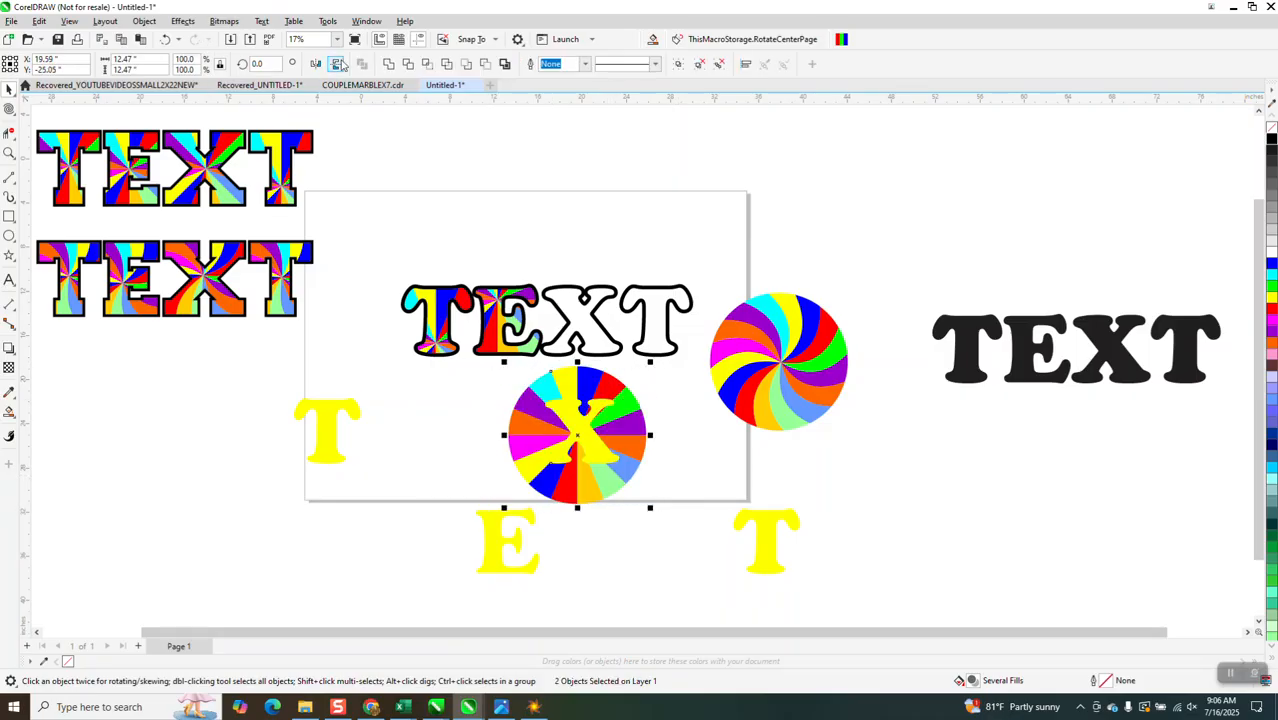
left_click(425, 65)
key("Up")
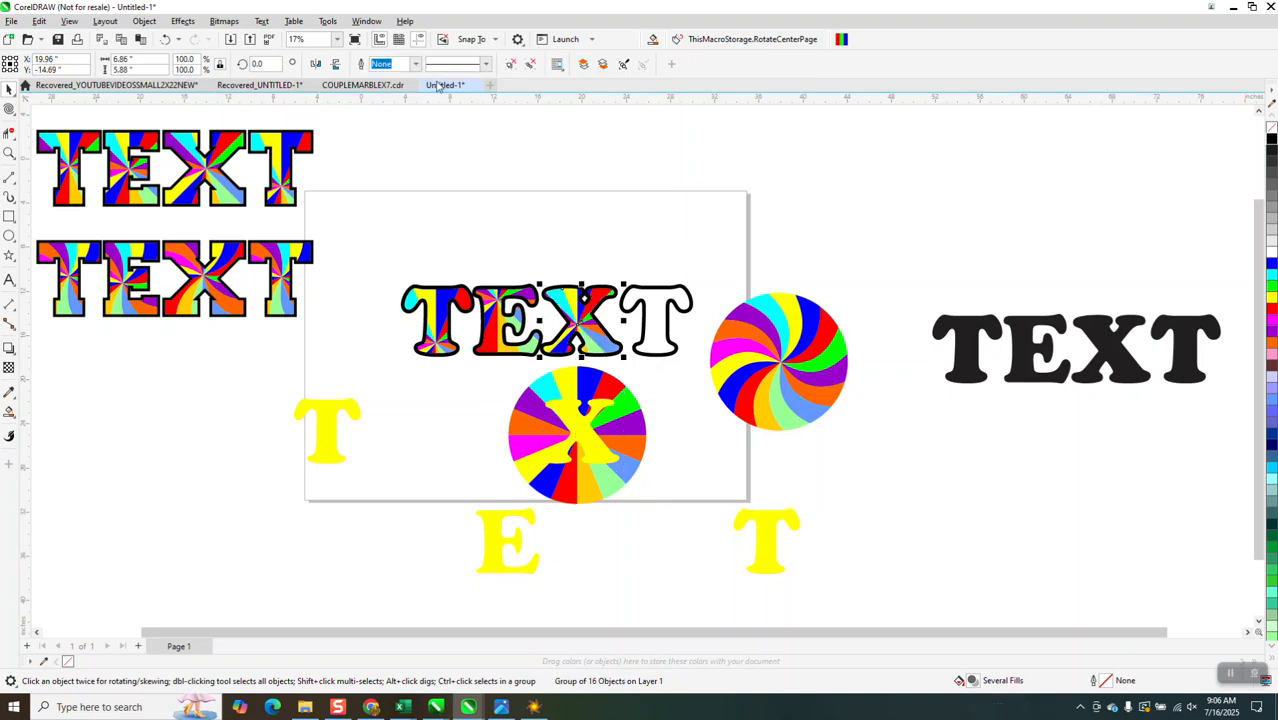
Intersect the radial wheel with the last yellow T and move the patterned T 20 in up and 10 in left into its outline
left_click_drag(623, 400, 796, 492)
left_click_drag(634, 427, 765, 560)
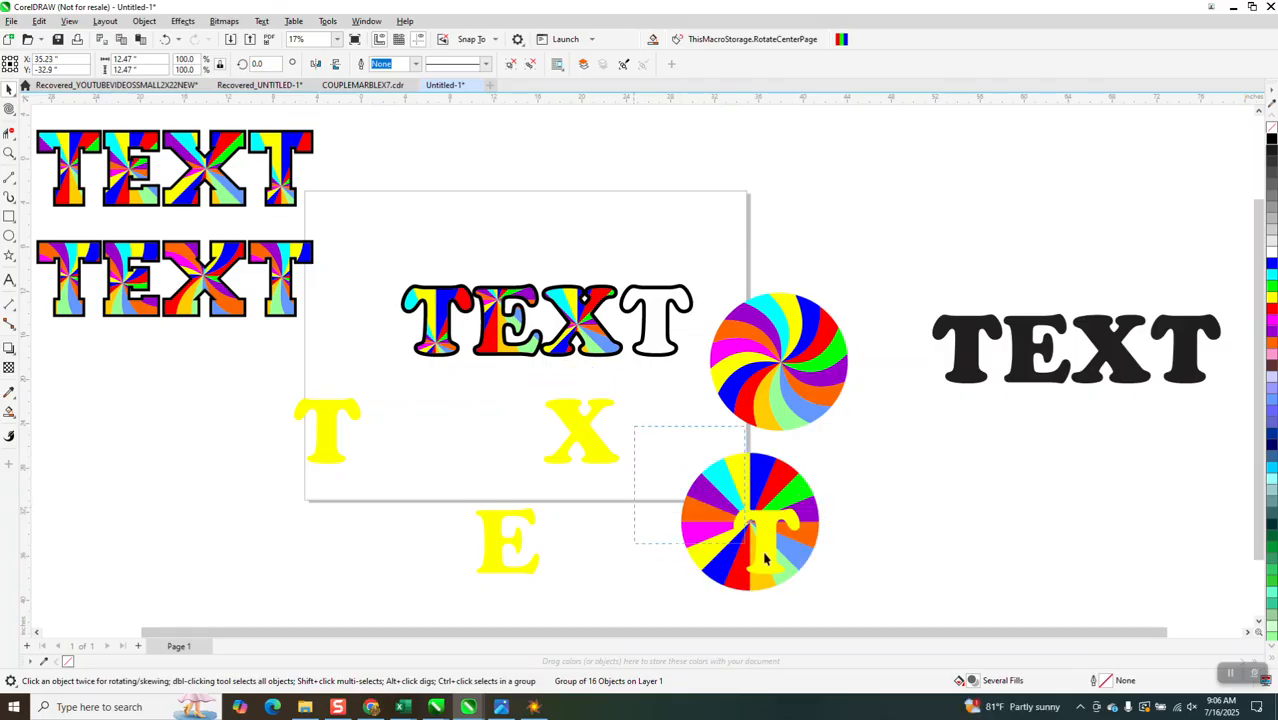
left_click_drag(867, 619, 868, 620)
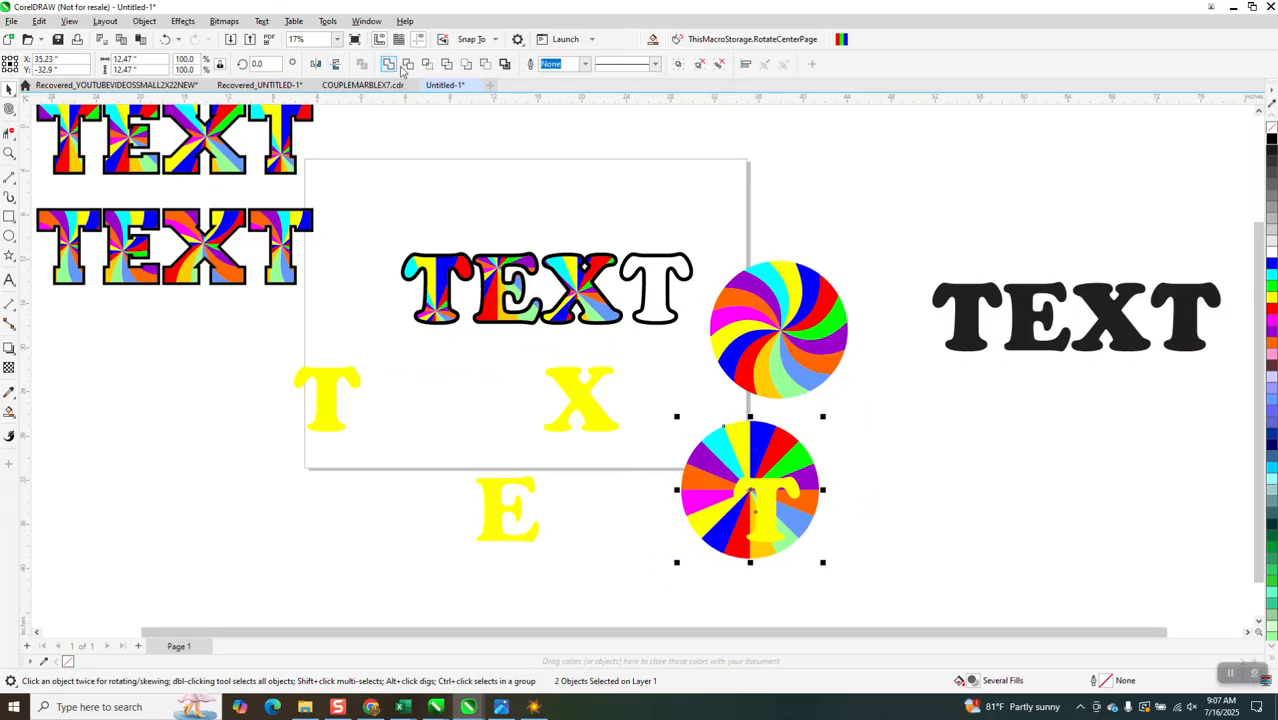
left_click(427, 65)
key("Up")
key("Up")
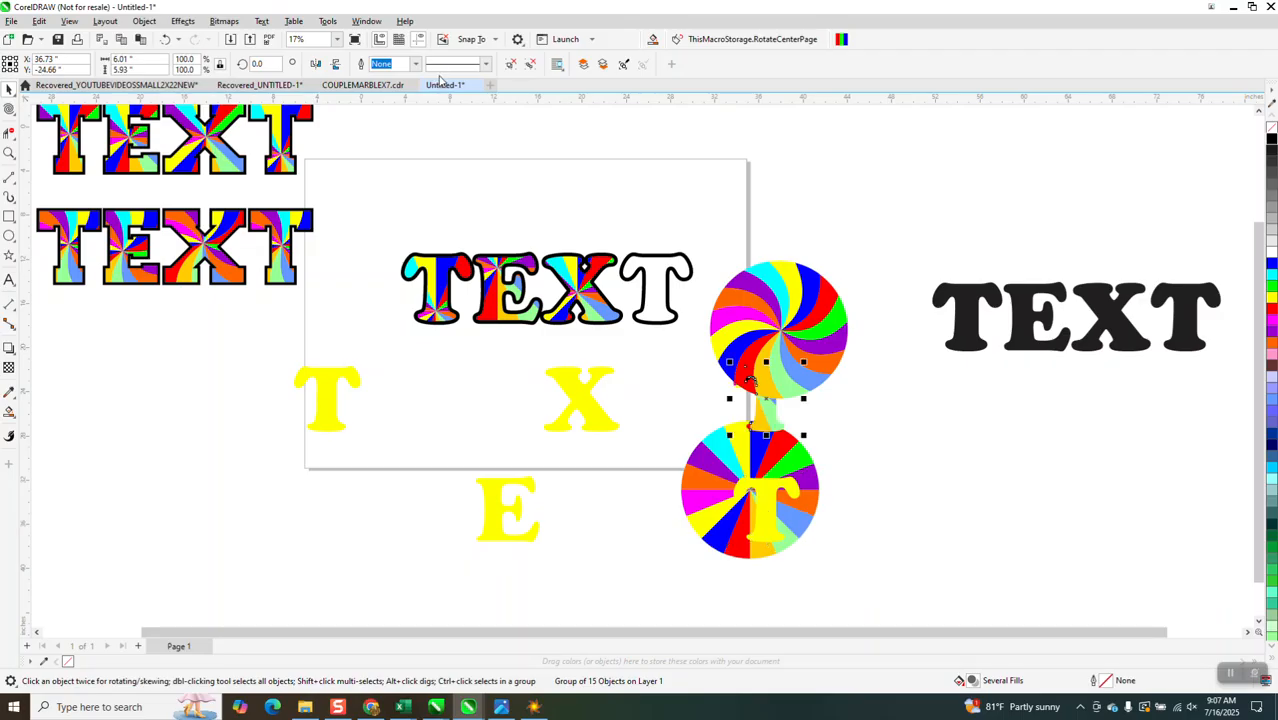
key("Left")
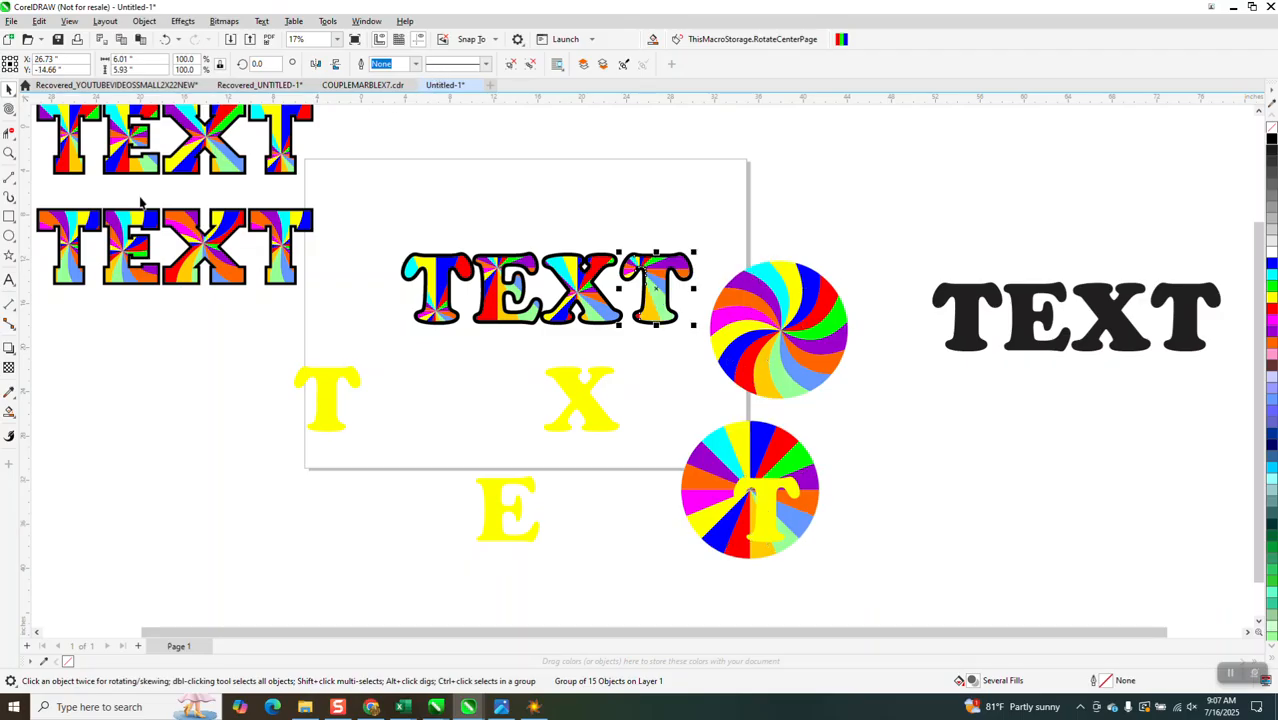
Separate the last yellow T from the radial wheel, placing the T above the yellow E
left_click(9, 153)
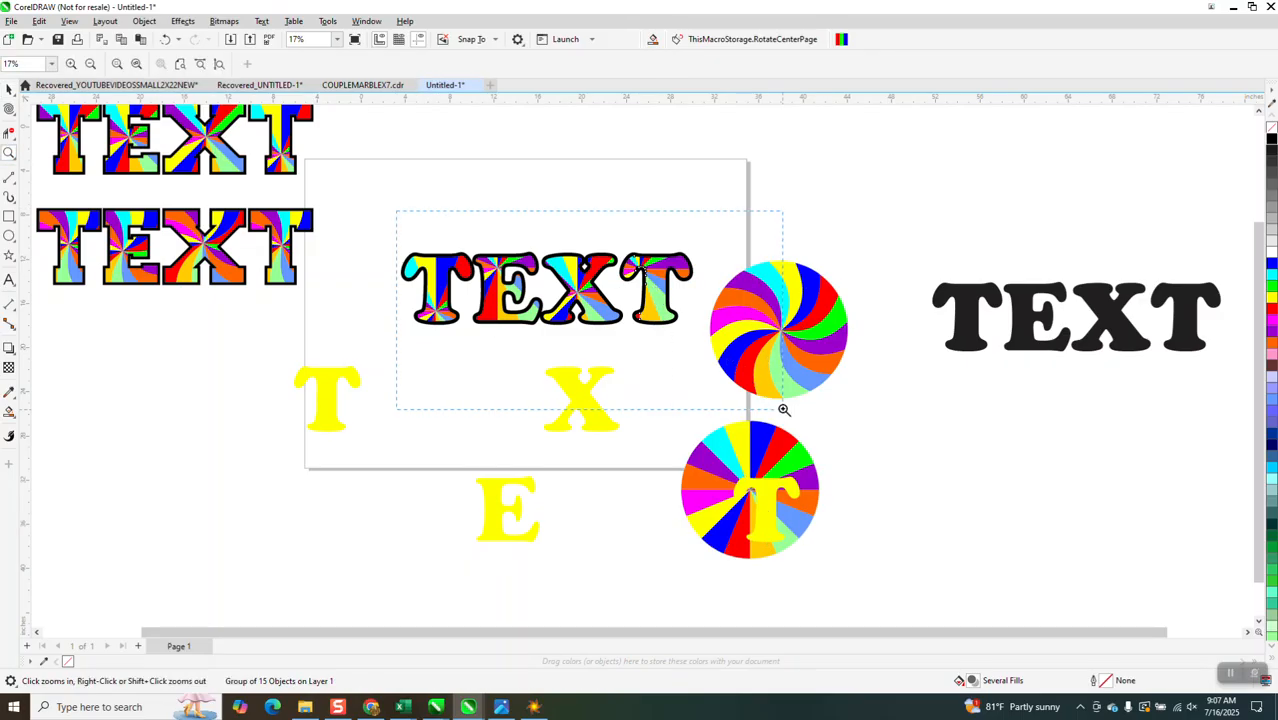
left_click_drag(397, 211, 784, 409)
scroll(675, 342, "down", 4)
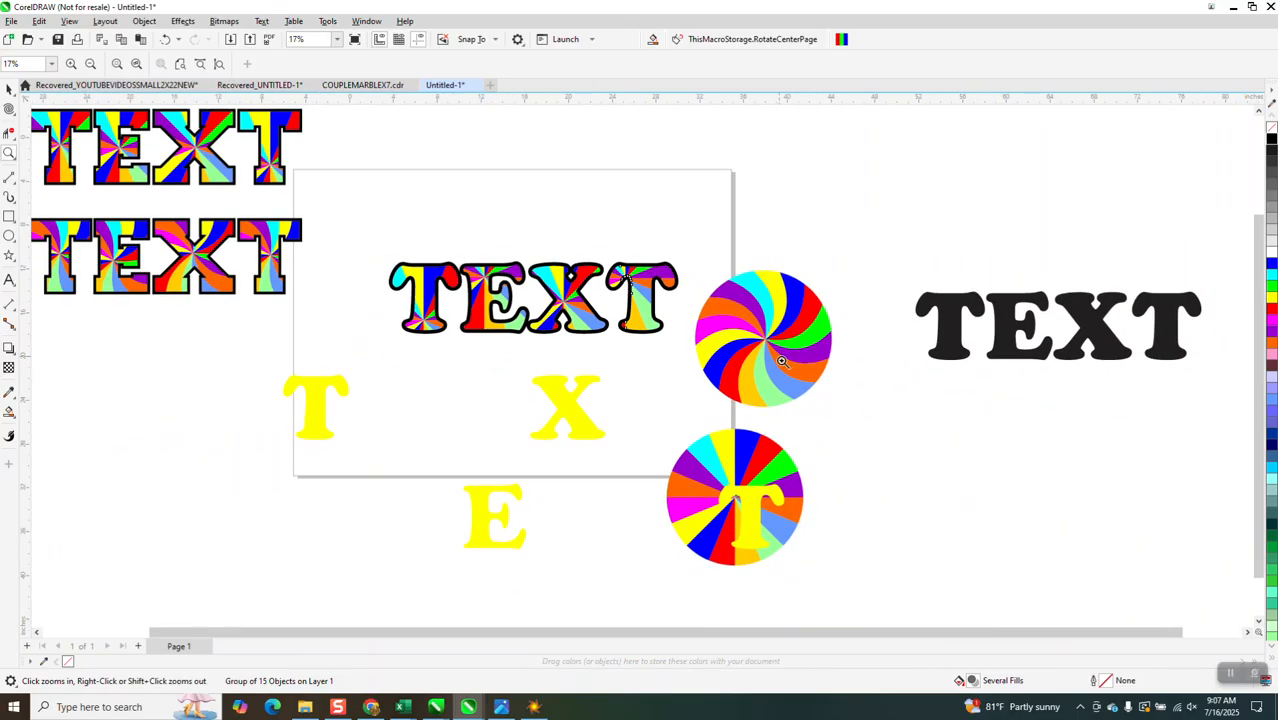
left_click(10, 90)
left_click_drag(745, 490, 780, 474)
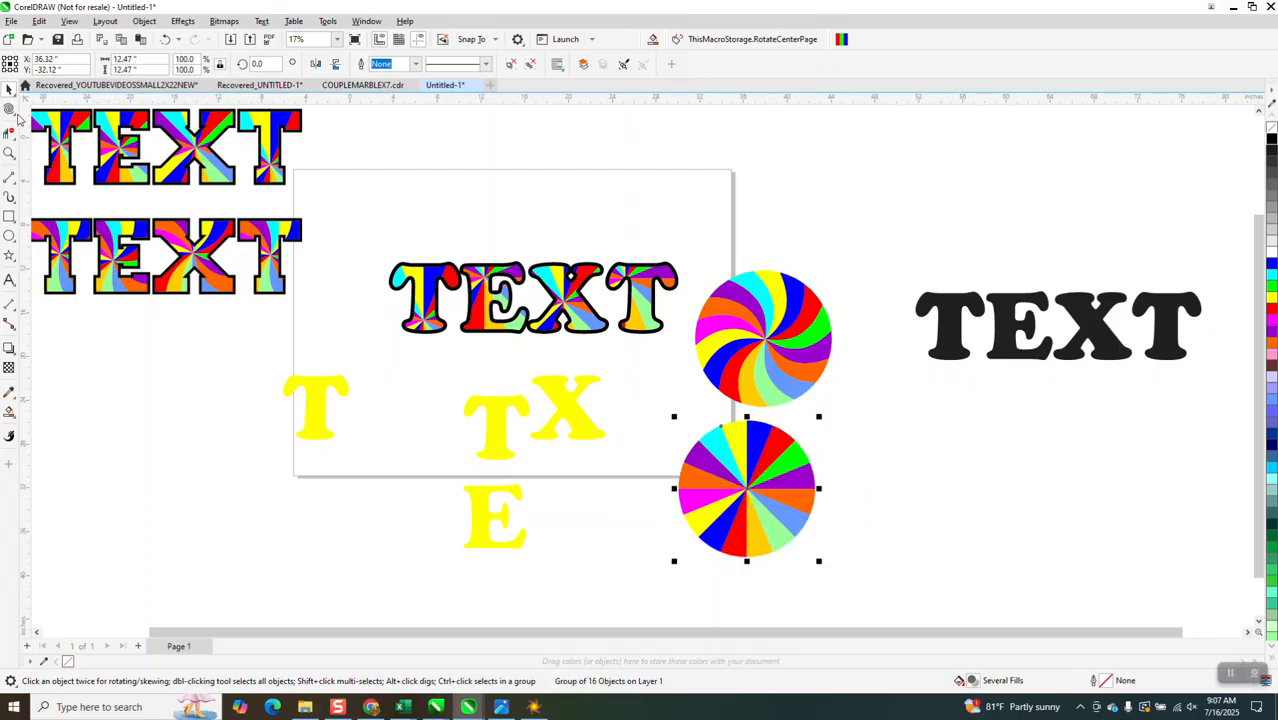
Distort the radial wheel into a bent, swirled shape with the Twirl tool, using a 20 in nib and a rate of 21
left_click(12, 111)
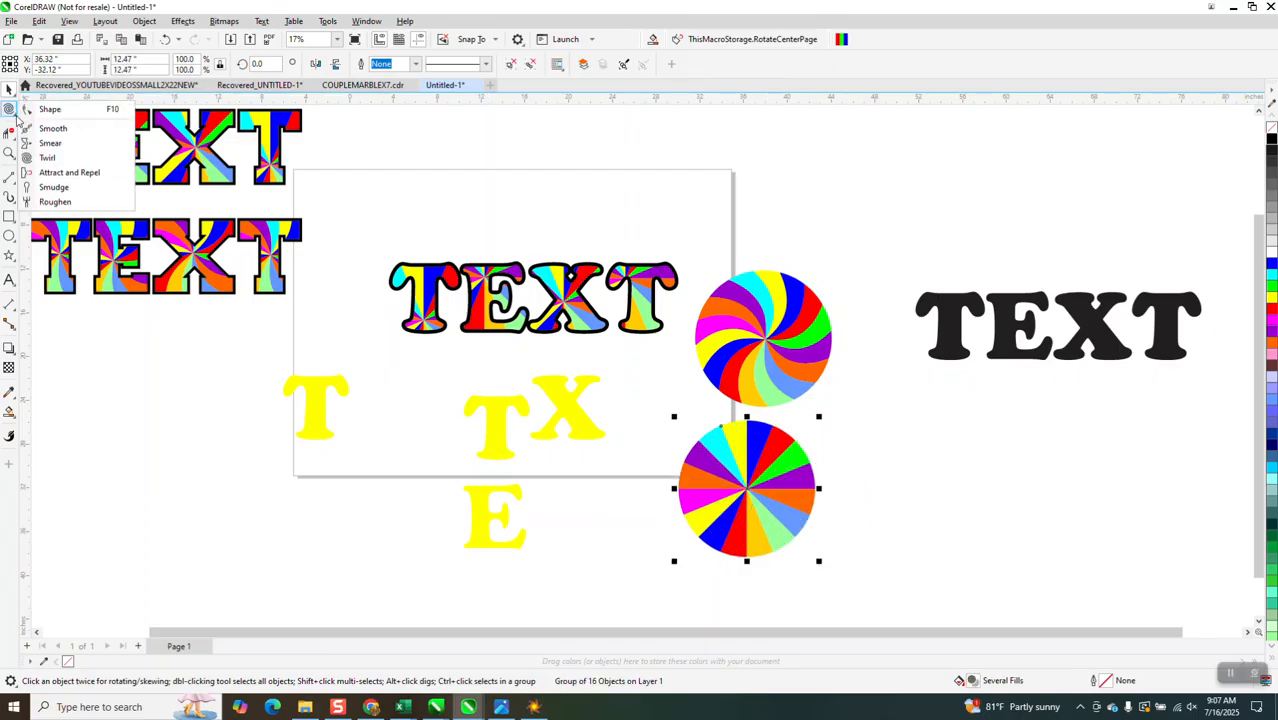
left_click(45, 157)
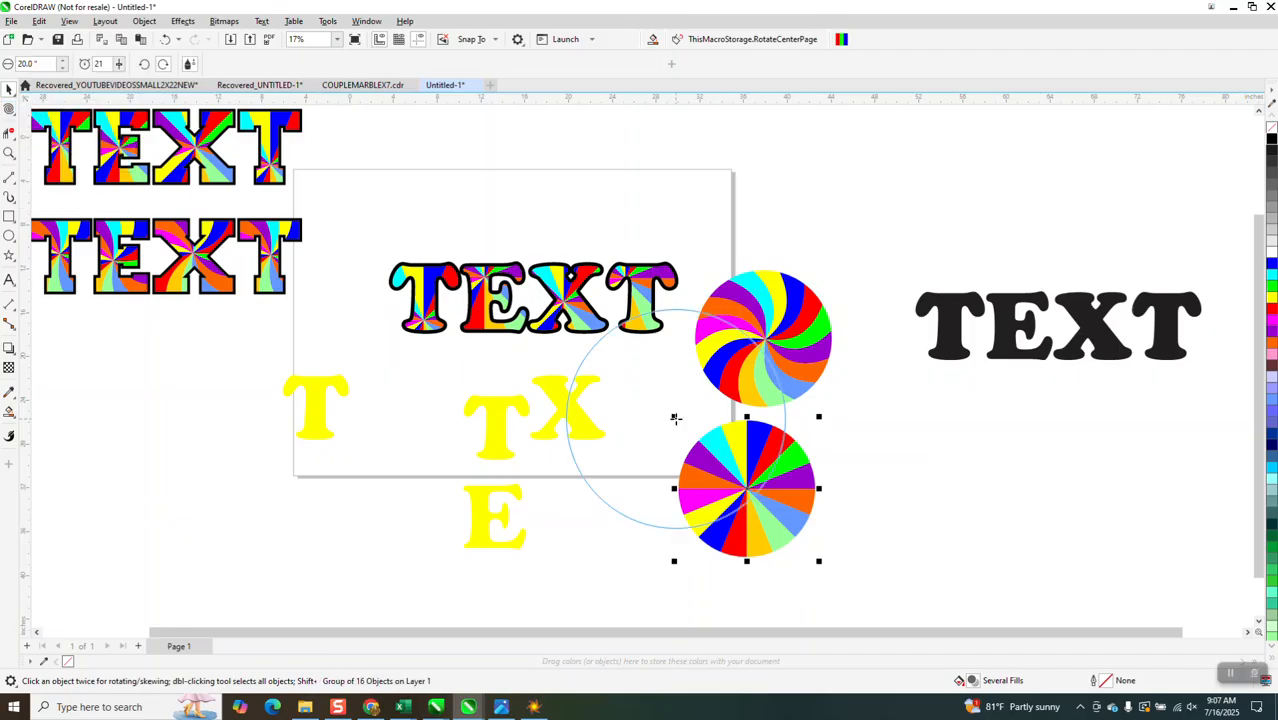
left_click(695, 487)
mouse_move(695, 487)
left_mouse_down()
mouse_move(622, 508)
mouse_move(681, 511)
mouse_move(684, 497)
mouse_move(582, 502)
left_mouse_up()
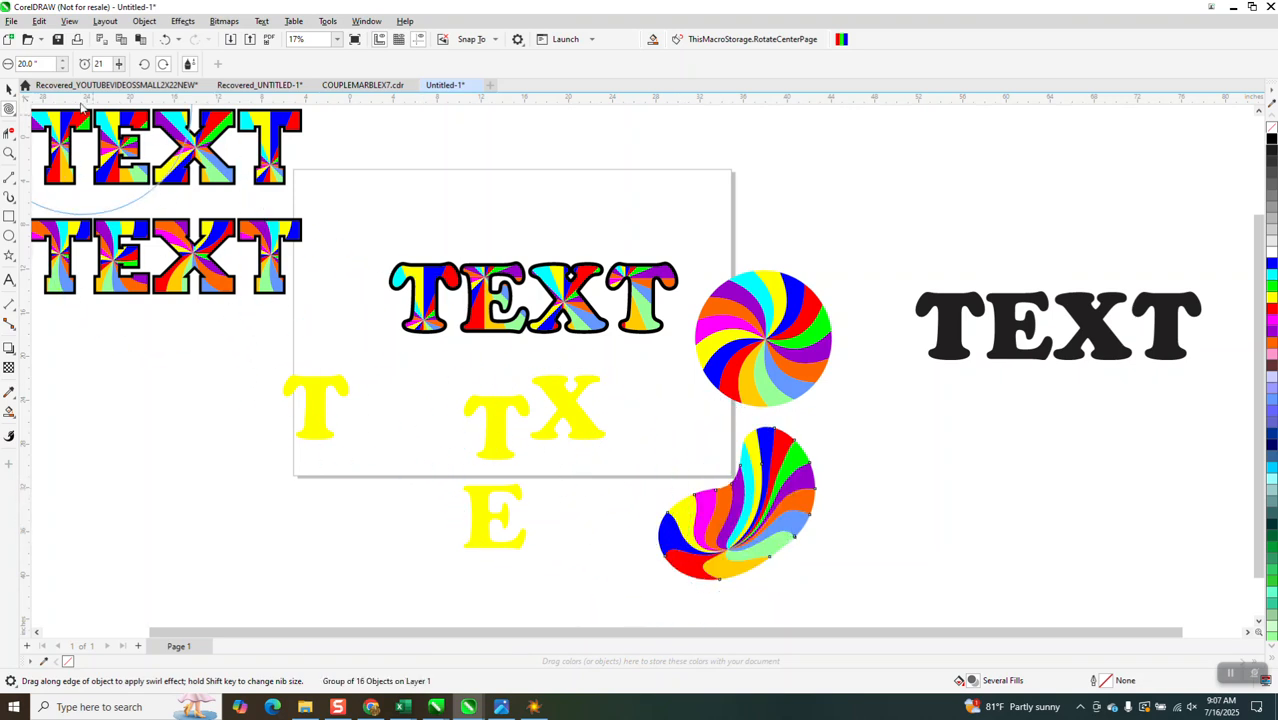
Place the yellow X over the twirled wheel, intersect the two, and move the patterned X 20 in right for a close-up check
left_click(9, 90)
left_click_drag(555, 417, 703, 540)
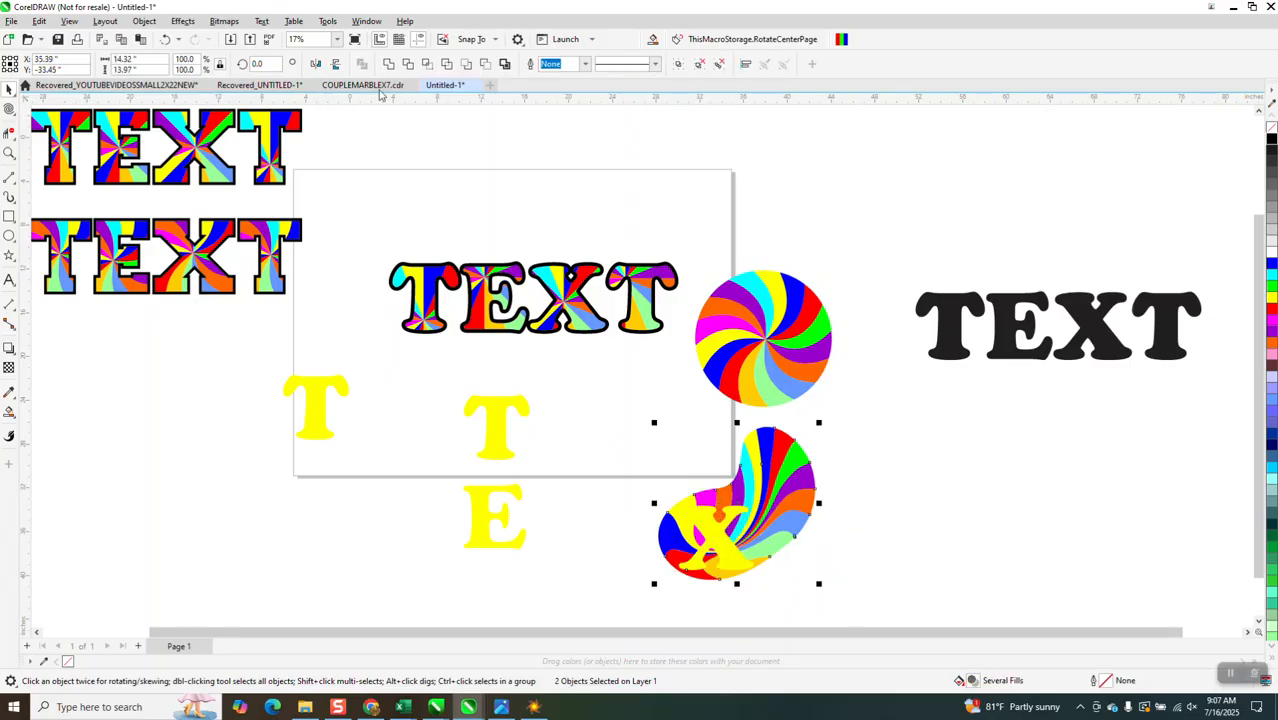
left_click(426, 65)
key("Right")
key("Right")
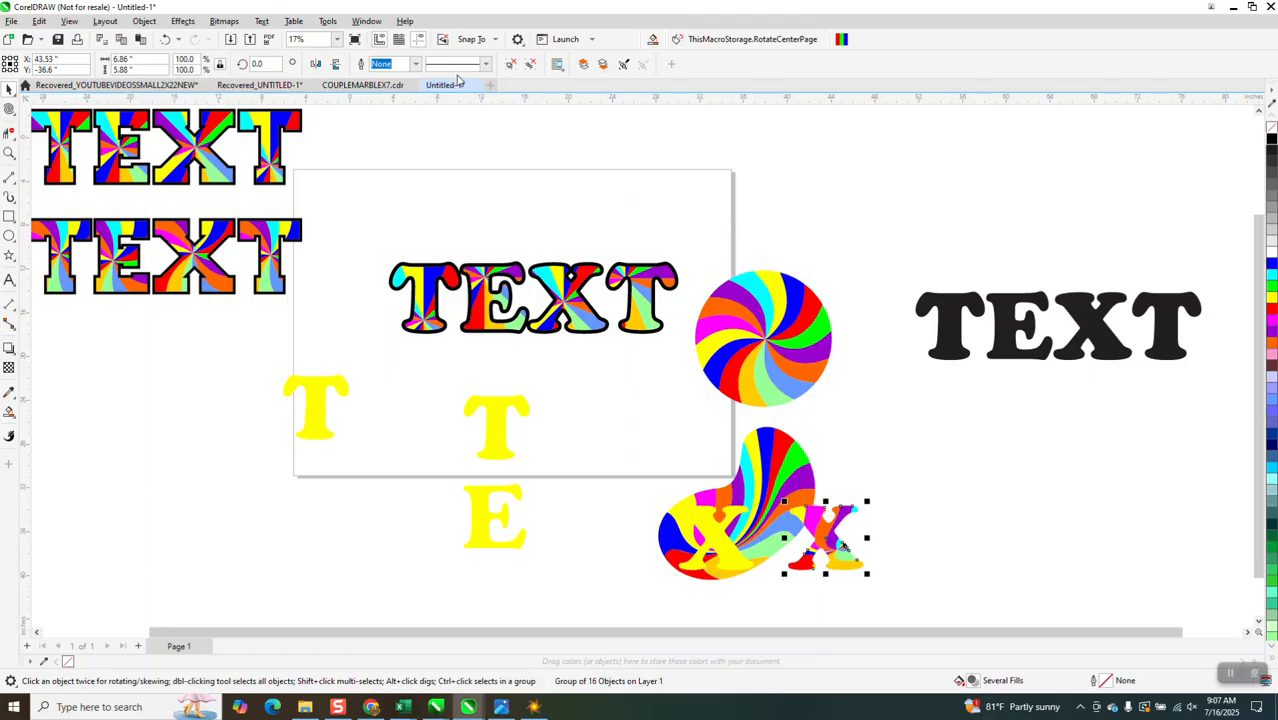
left_click(10, 153)
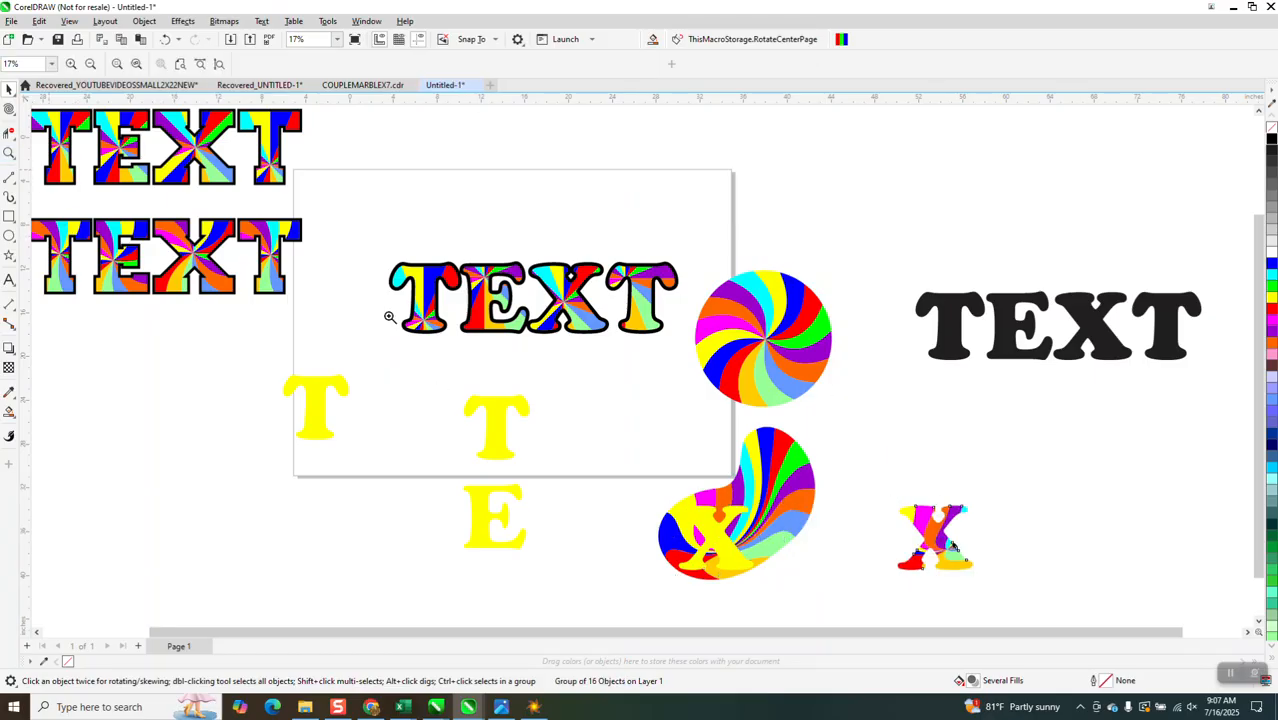
left_click_drag(856, 480, 1004, 604)
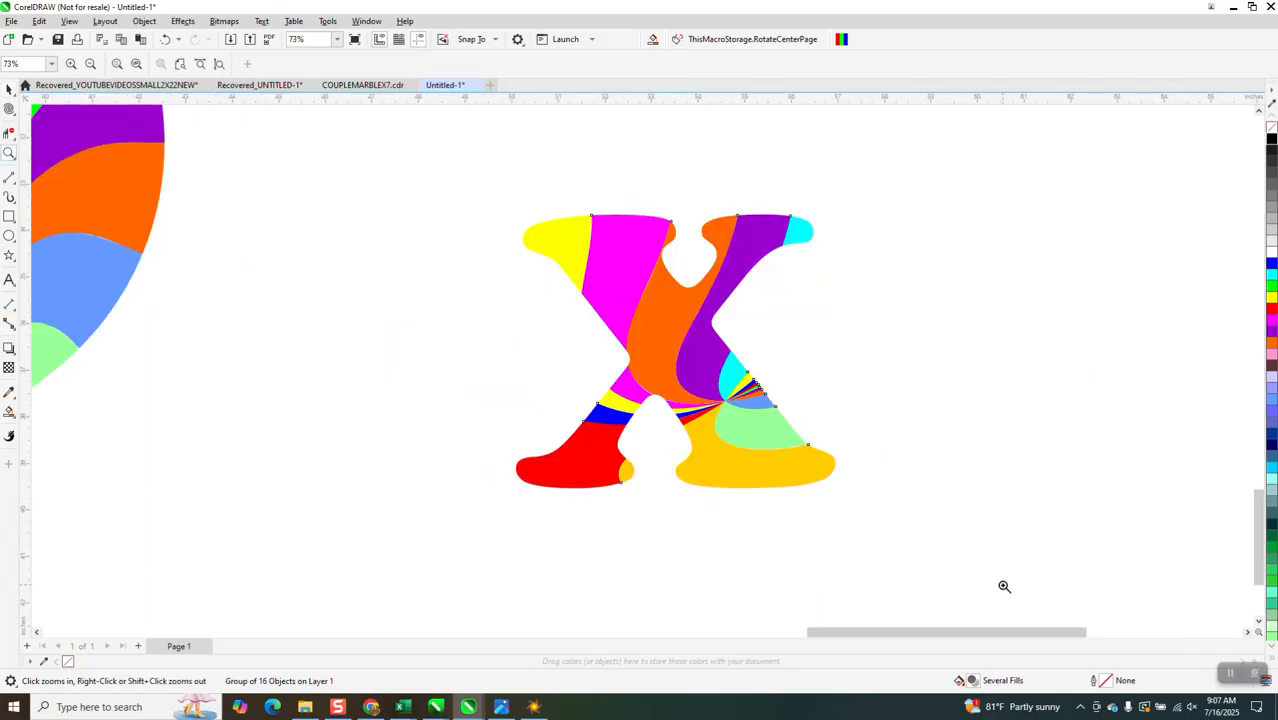
scroll(922, 539, "down", 6)
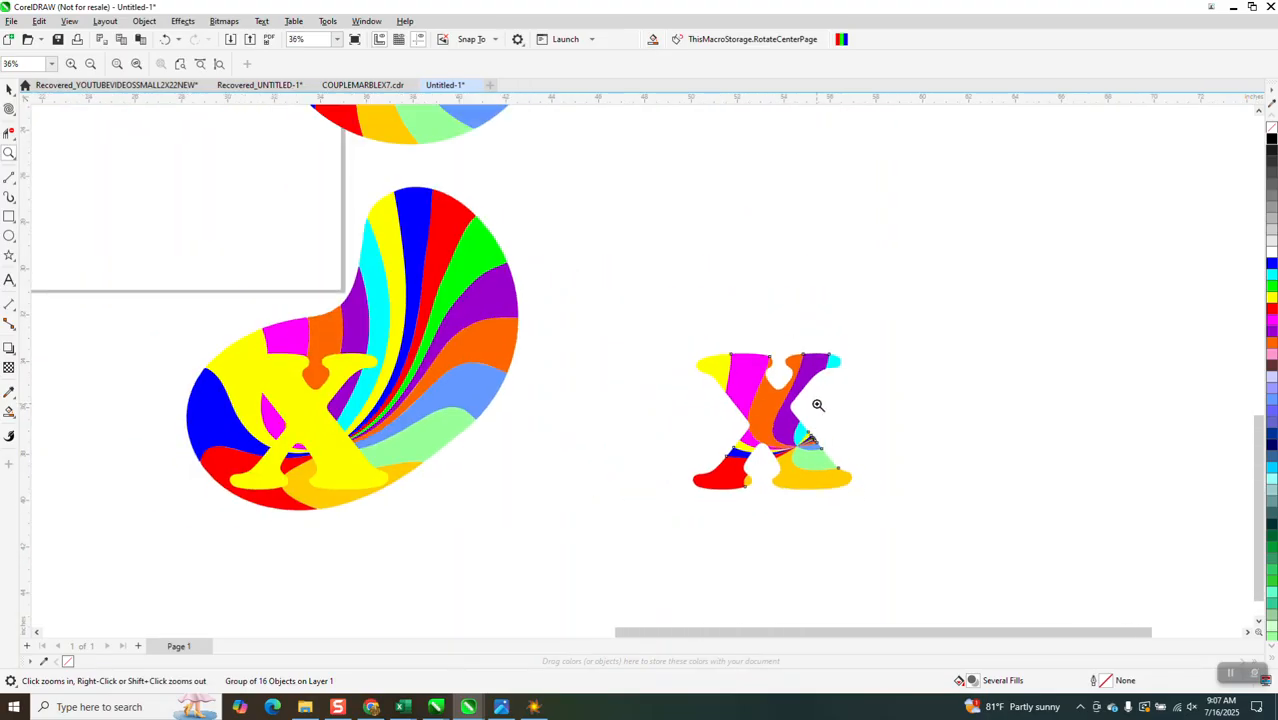